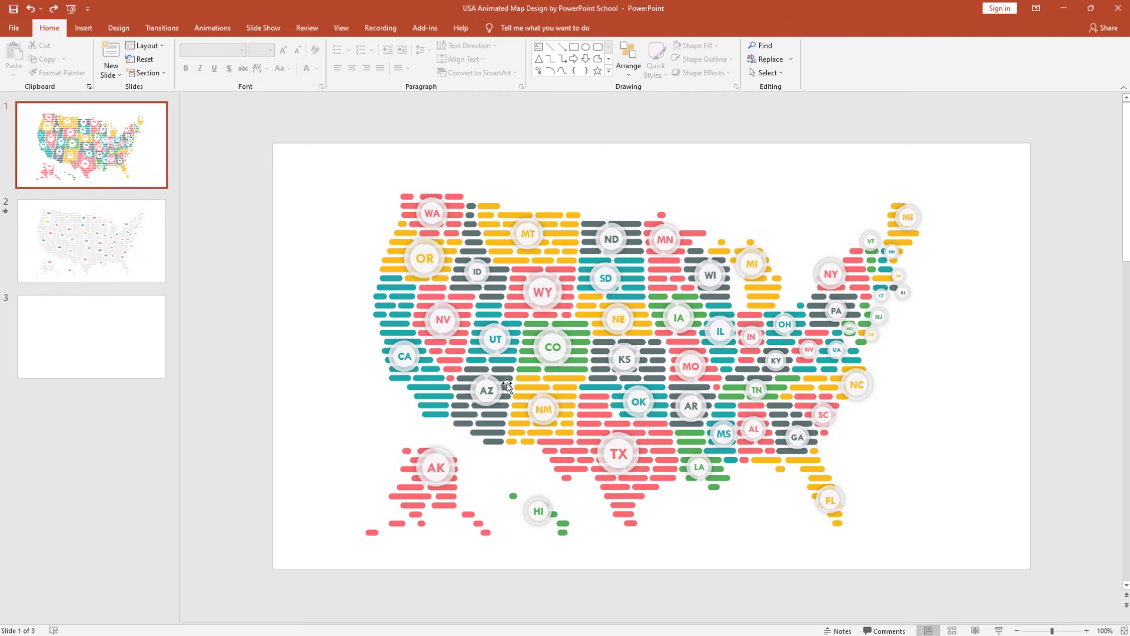
Open the slide master view on the layout used by the blank slide 3.
{"action": "left_click", "coordinate": [158, 343]}
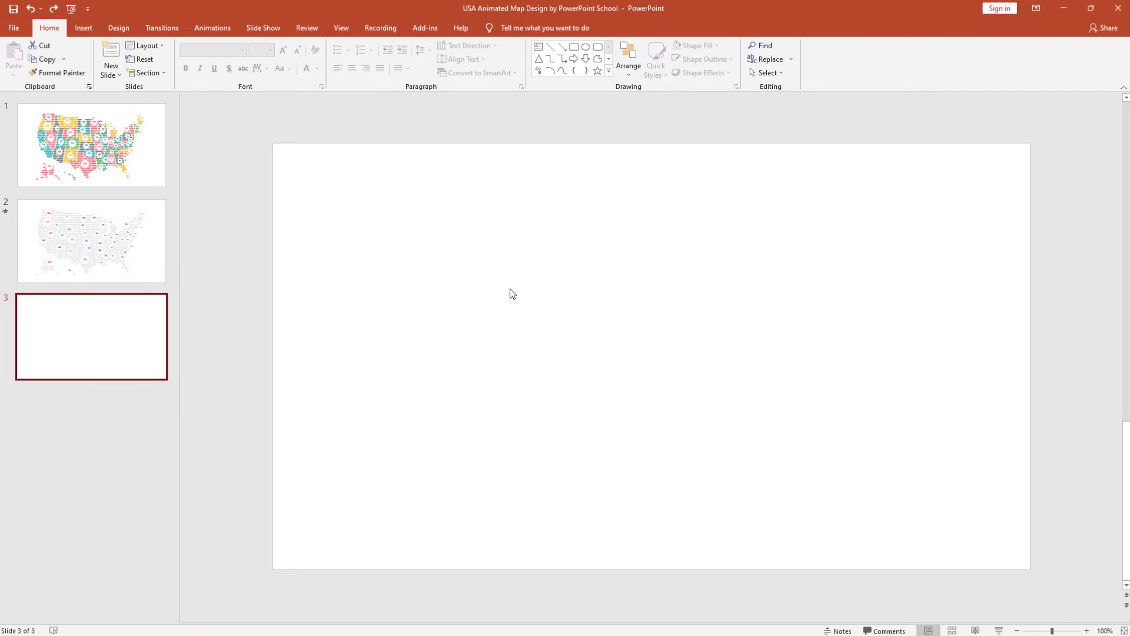
{"action": "left_click", "coordinate": [340, 36]}
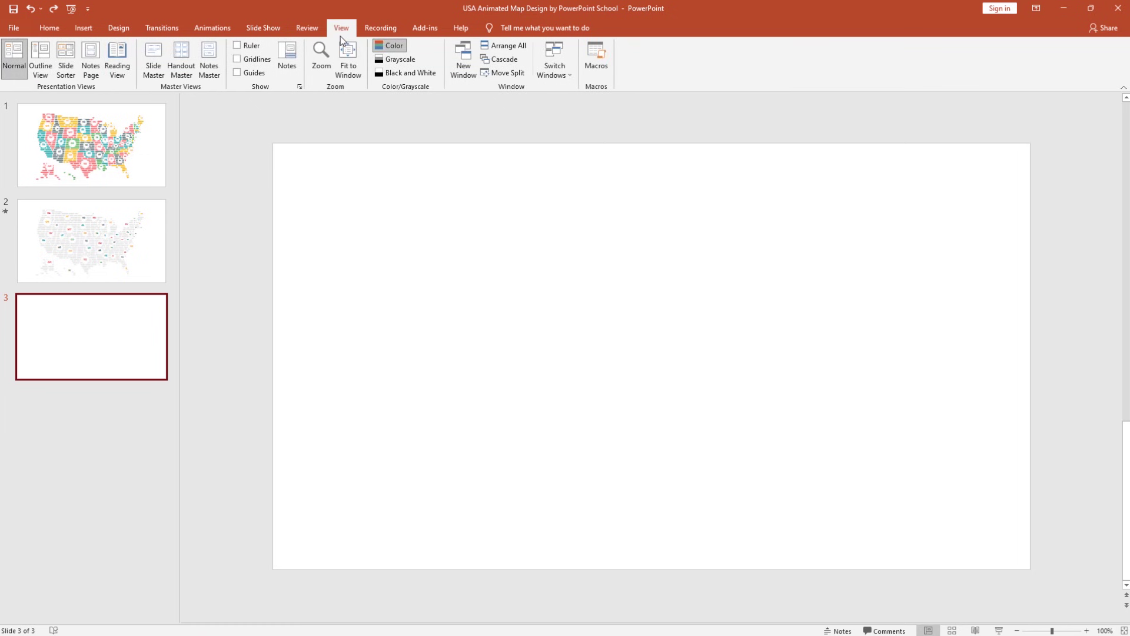
{"action": "left_click", "coordinate": [156, 68]}
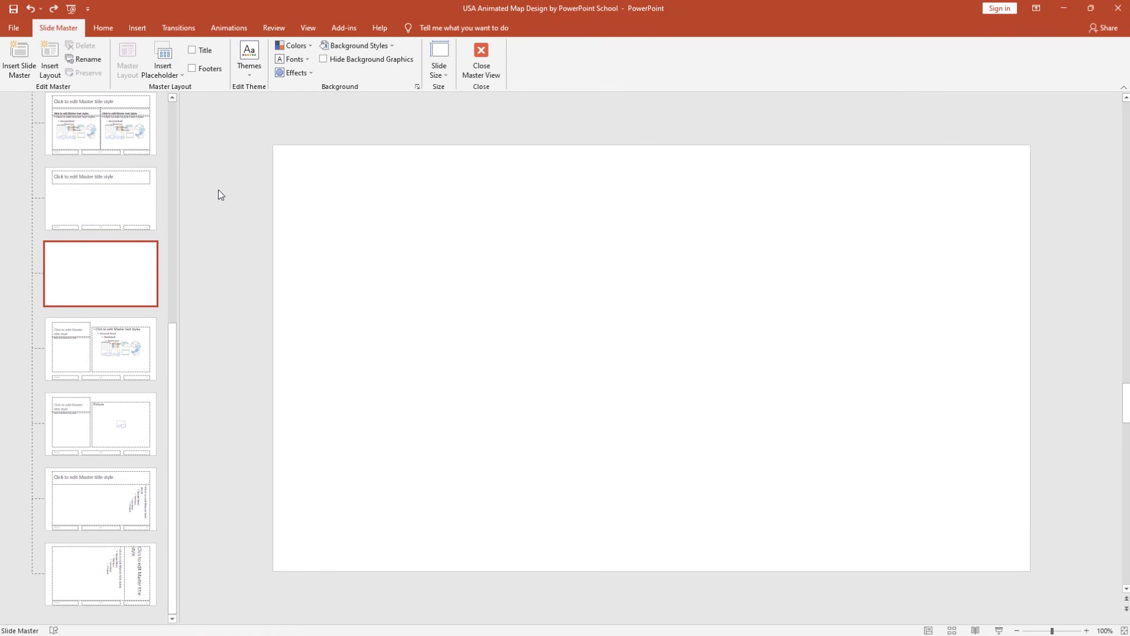
Insert the USA map picture into the blank layout, position it on the slide, and return to normal view.
{"action": "left_click", "coordinate": [139, 29]}
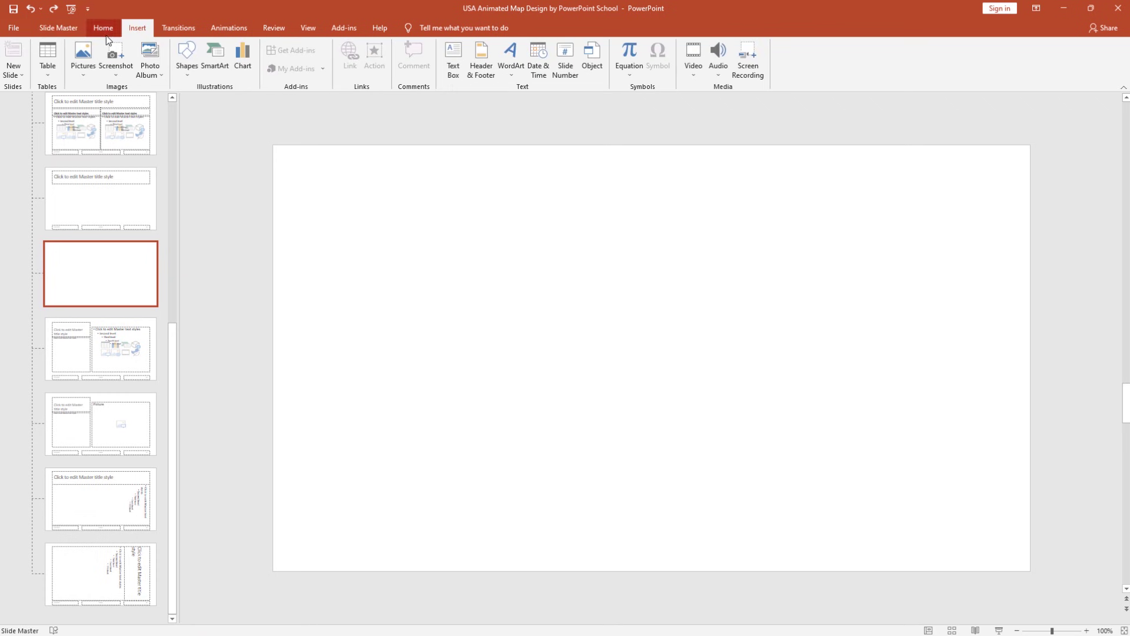
{"action": "left_click", "coordinate": [83, 59]}
{"action": "left_click", "coordinate": [104, 105]}
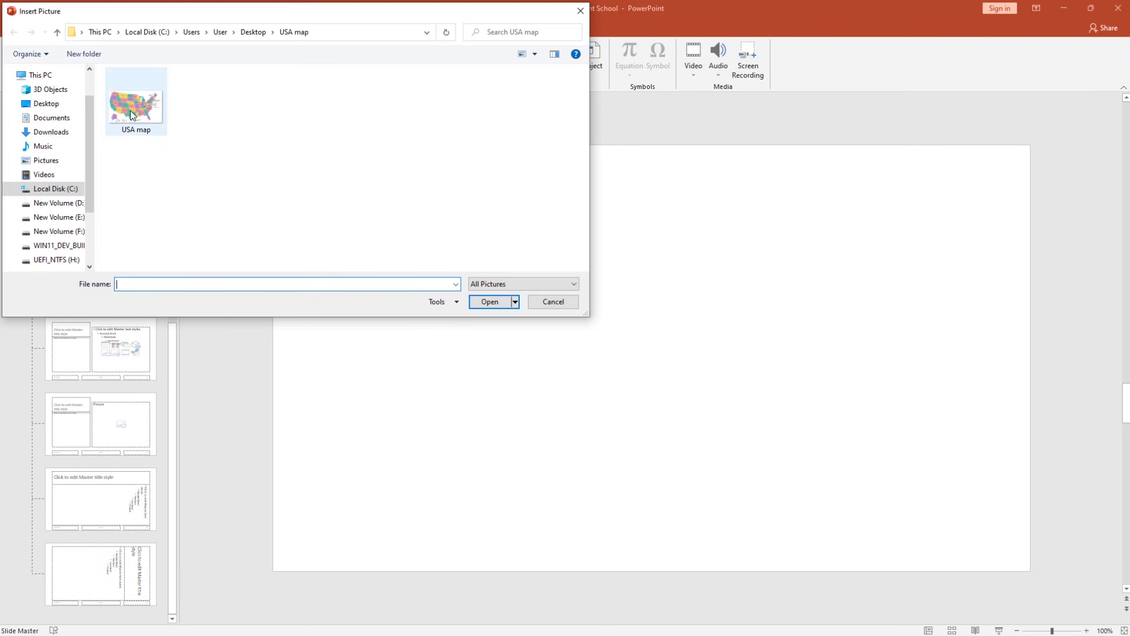
{"action": "left_click", "coordinate": [130, 111]}
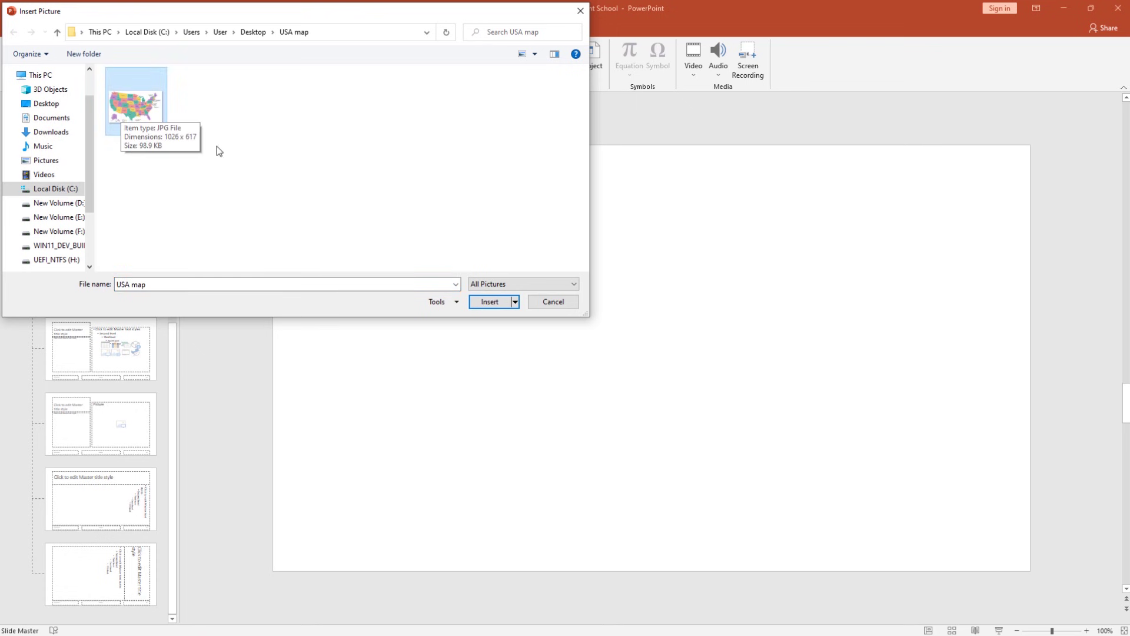
{"action": "left_click", "coordinate": [495, 302]}
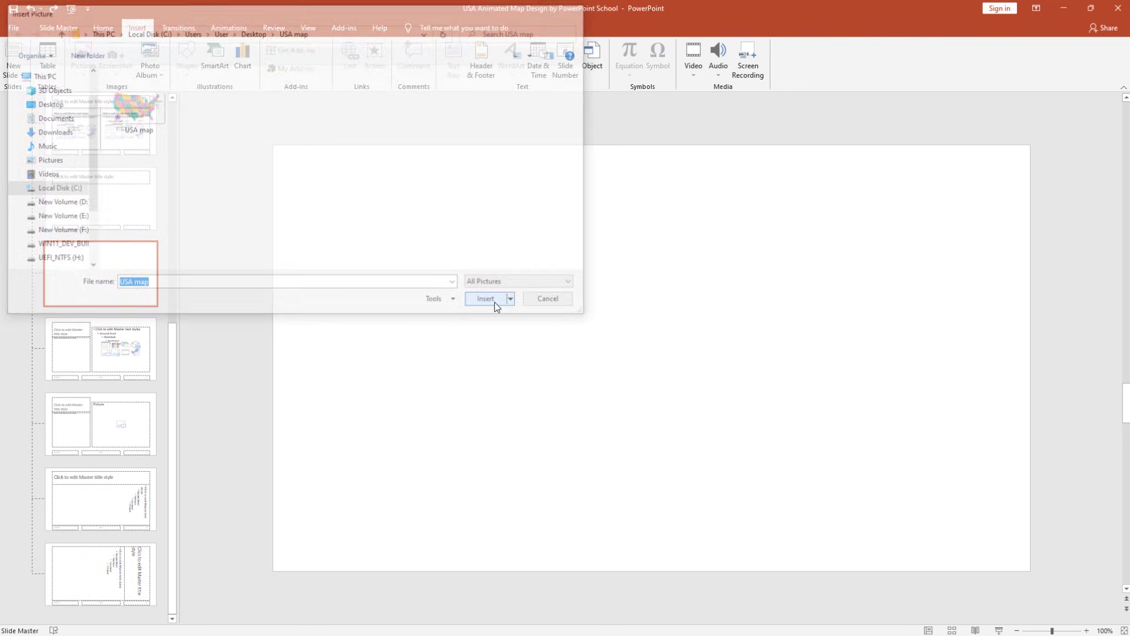
{"action": "left_click_drag", "start_coordinate": [525, 323], "coordinate": [542, 326]}
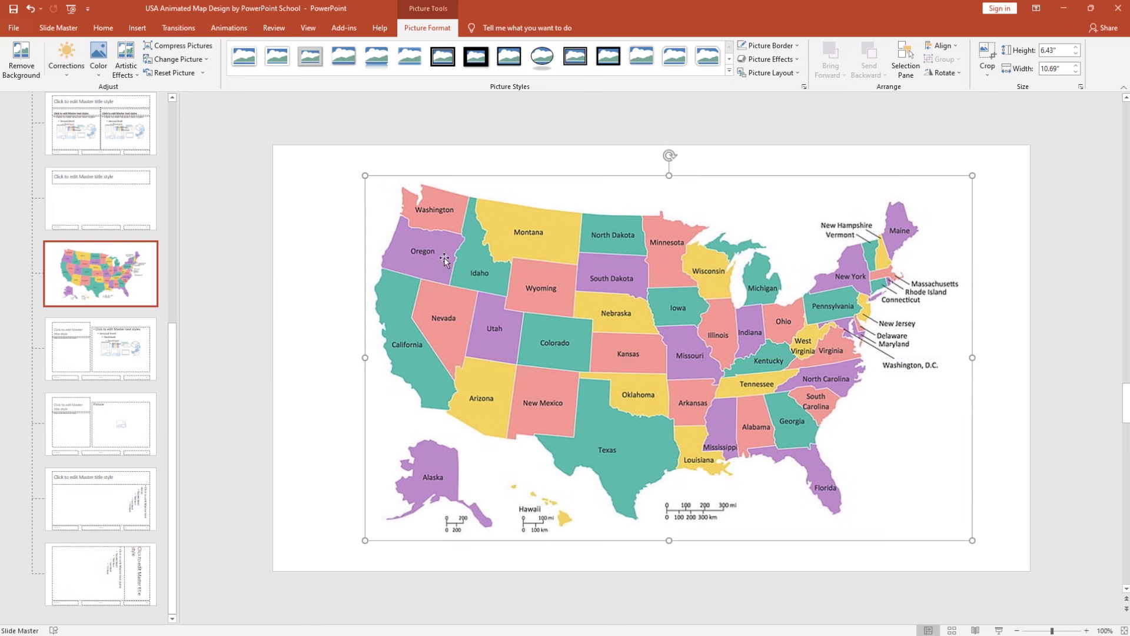
{"action": "left_click", "coordinate": [317, 238]}
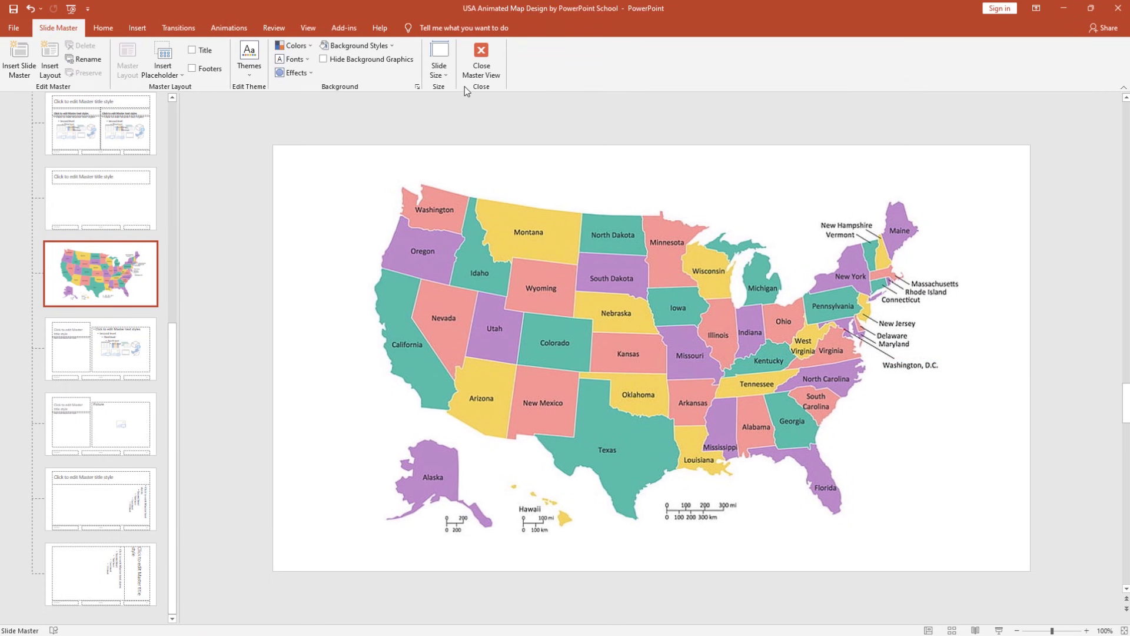
{"action": "left_click", "coordinate": [480, 56]}
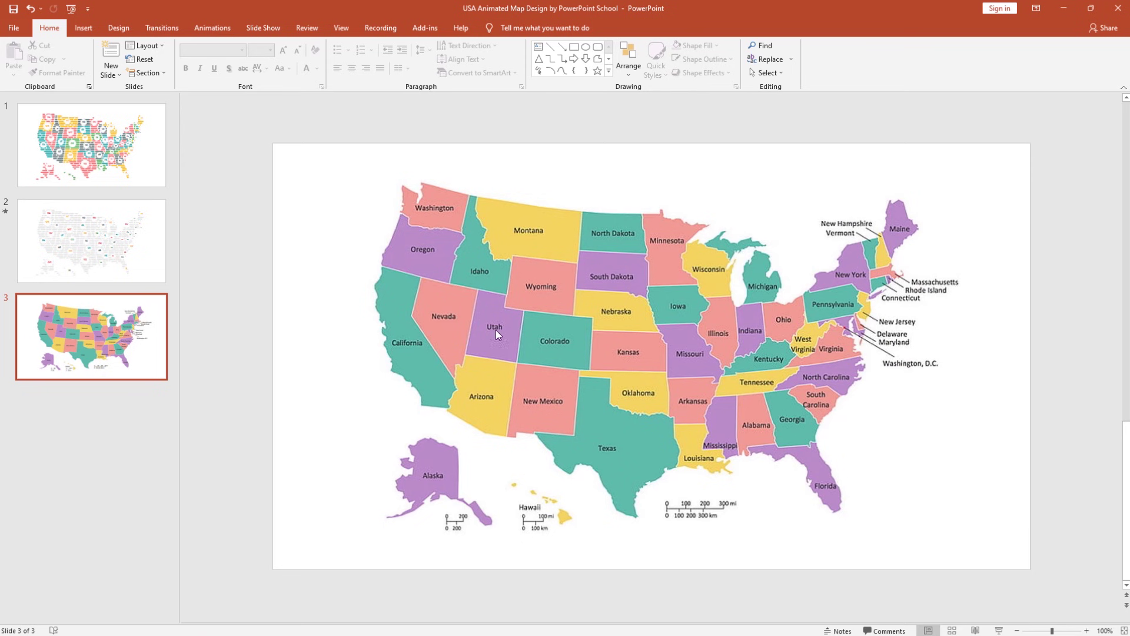
Draw a rounded rectangle about 0.88" by 0.3" above Washington on the map and remove its outline.
{"action": "left_click_drag", "start_coordinate": [268, 134], "coordinate": [1031, 569]}
{"action": "left_click", "coordinate": [597, 47]}
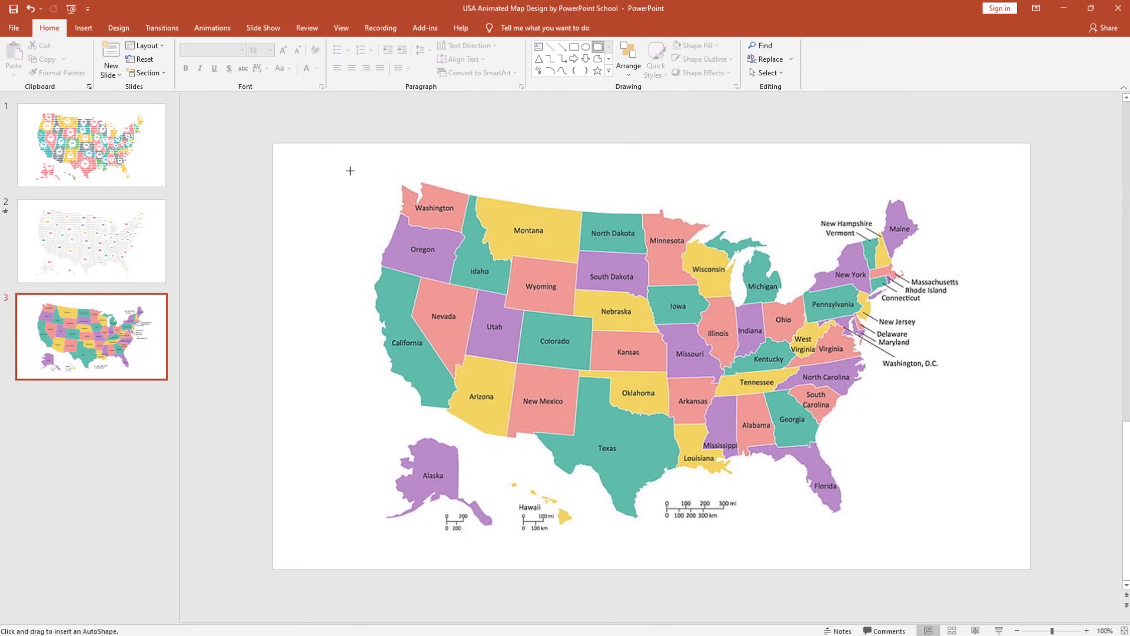
{"action": "left_click_drag", "start_coordinate": [321, 162], "coordinate": [349, 178]}
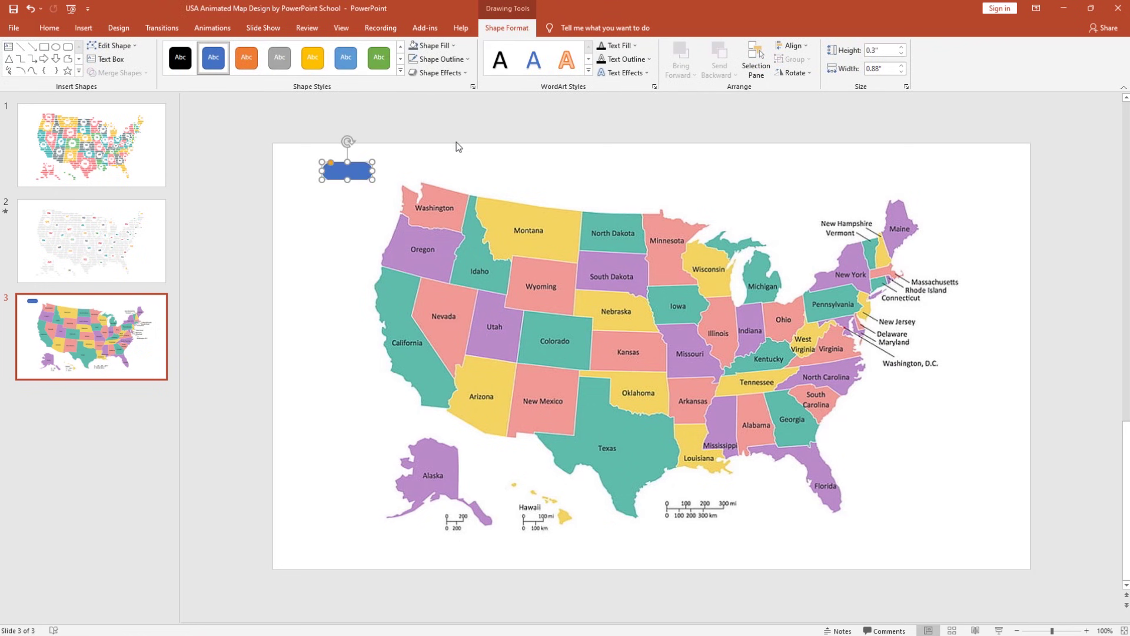
{"action": "left_click", "coordinate": [442, 59]}
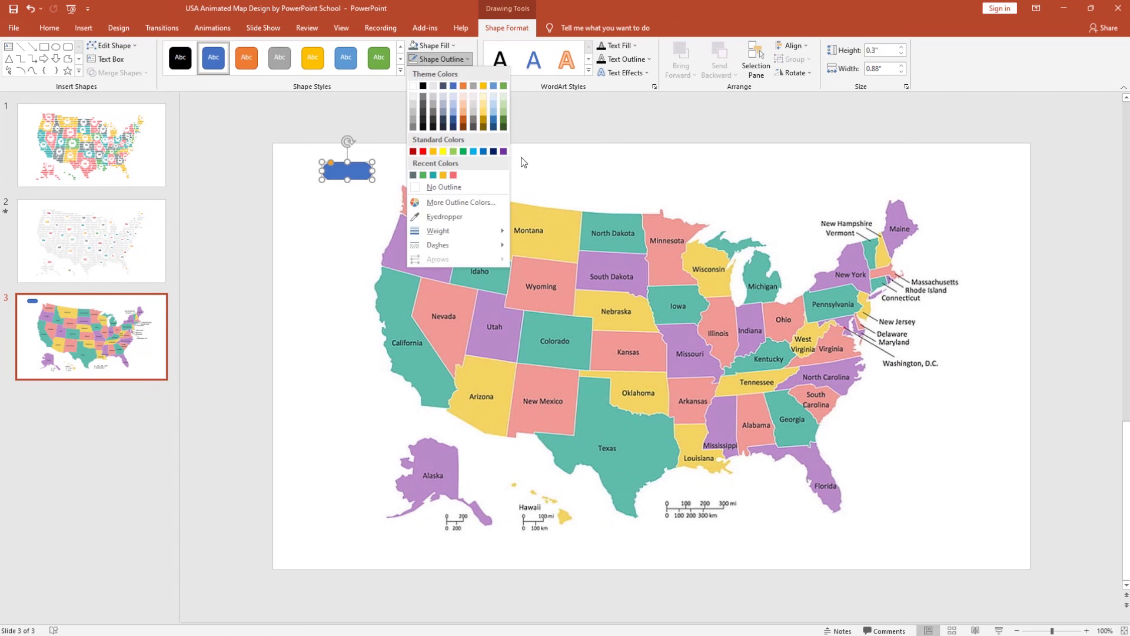
{"action": "left_click", "coordinate": [499, 193]}
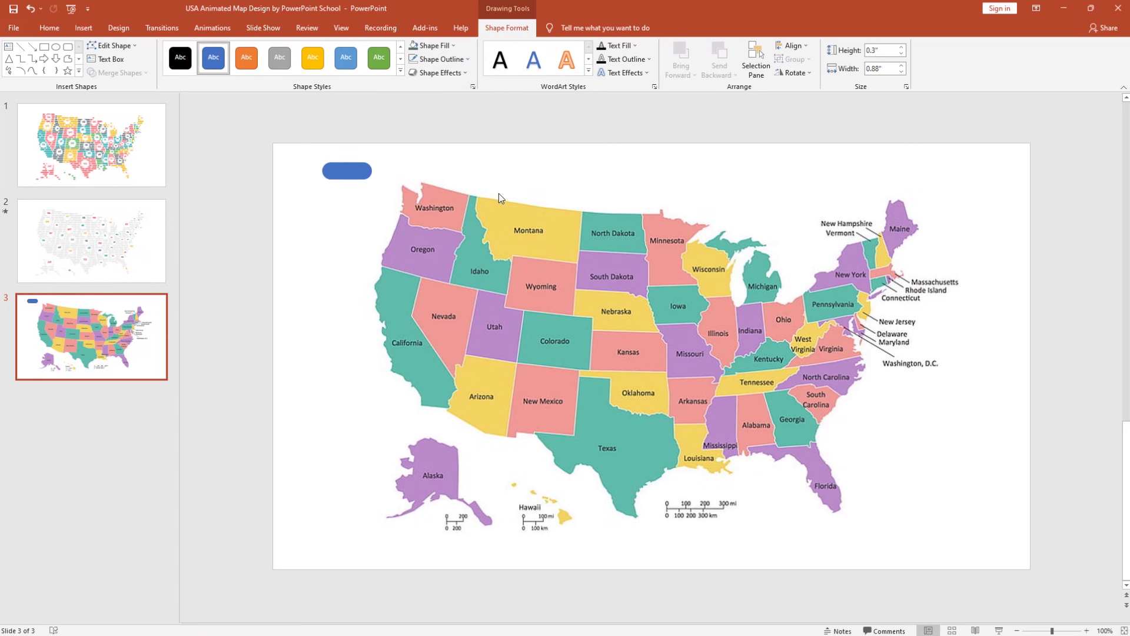
Set the rounded rectangle's height to 0.1" and its width to 0.4".
{"action": "left_click", "coordinate": [884, 52]}
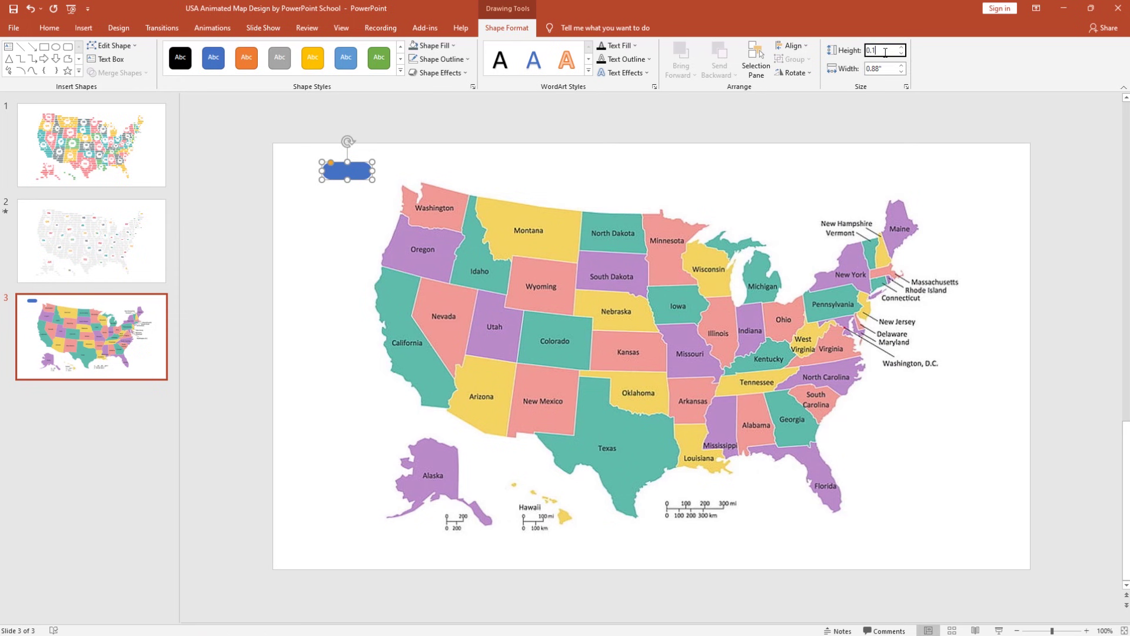
{"action": "left_click", "coordinate": [881, 67]}
{"action": "type", "text": "0"}
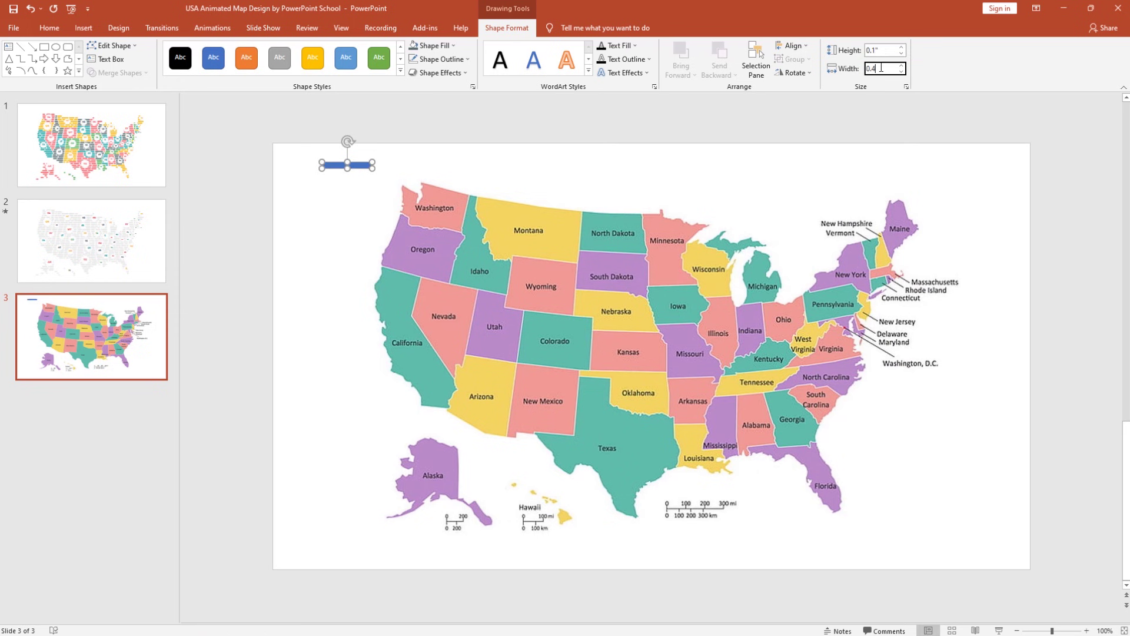
{"action": "type", "text": ".4"}
{"action": "key", "text": "Return"}
Duplicate the dash beside the original with a small gap and repeat the duplication until the row spans the full map width.
{"action": "scroll", "coordinate": [509, 277], "scroll_direction": "up", "scroll_amount": 10}
{"action": "key", "text": "ctrl+d"}
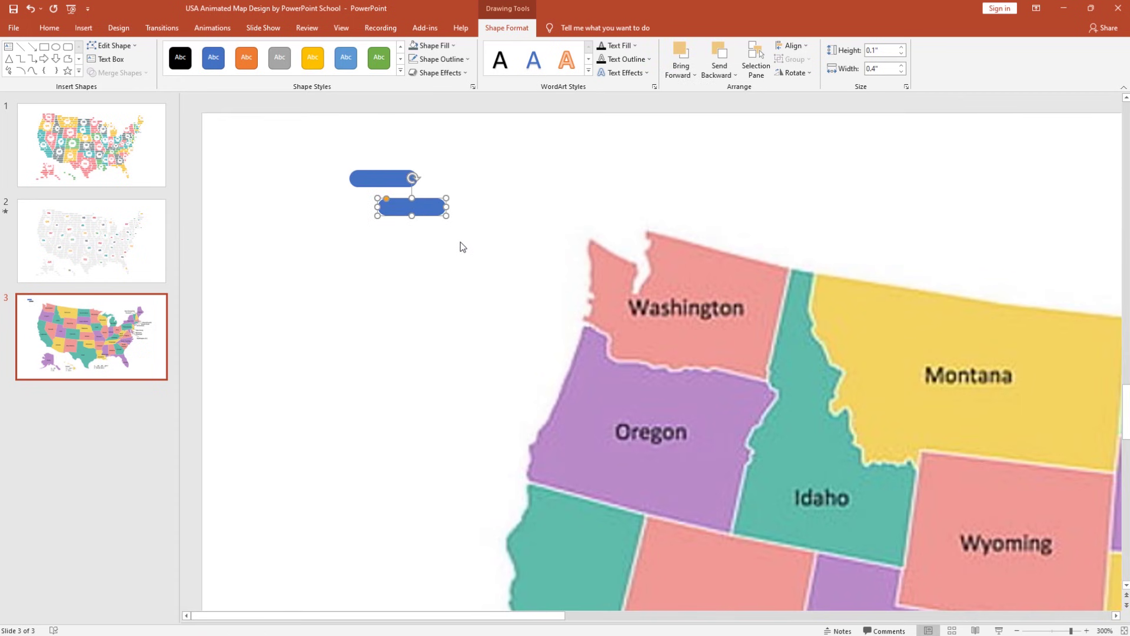
{"action": "left_click_drag", "start_coordinate": [426, 208], "coordinate": [474, 178]}
{"action": "scroll", "coordinate": [547, 259], "scroll_direction": "down", "scroll_amount": 10}
{"action": "key", "text": "ctrl+d"}
{"action": "key", "text": "ctrl+d"}
{"action": "key", "text": "ctrl+d"}
{"action": "key", "text": "ctrl+d"}
{"action": "key", "text": "ctrl+d"}
{"action": "key", "text": "ctrl+d"}
{"action": "key", "text": "ctrl+d"}
{"action": "key", "text": "ctrl+d"}
{"action": "key", "text": "ctrl+d"}
{"action": "key", "text": "ctrl+d"}
{"action": "key", "text": "ctrl+d"}
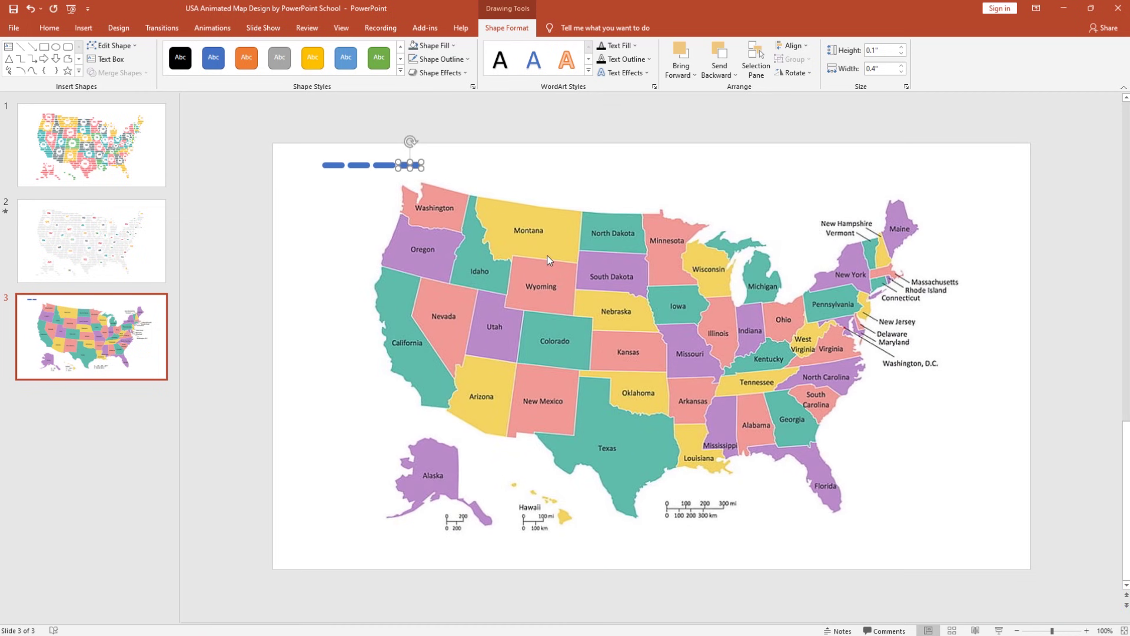
{"action": "key", "text": "ctrl+d"}
{"action": "key", "text": "ctrl+d"}
{"action": "key", "text": "ctrl+d"}
{"action": "key", "text": "ctrl+d"}
{"action": "key", "text": "ctrl+d"}
{"action": "key", "text": "ctrl+d"}
{"action": "key", "text": "ctrl+d"}
{"action": "key", "text": "ctrl+d"}
{"action": "key", "text": "ctrl+d"}
{"action": "key", "text": "ctrl+d"}
{"action": "key", "text": "ctrl+d"}
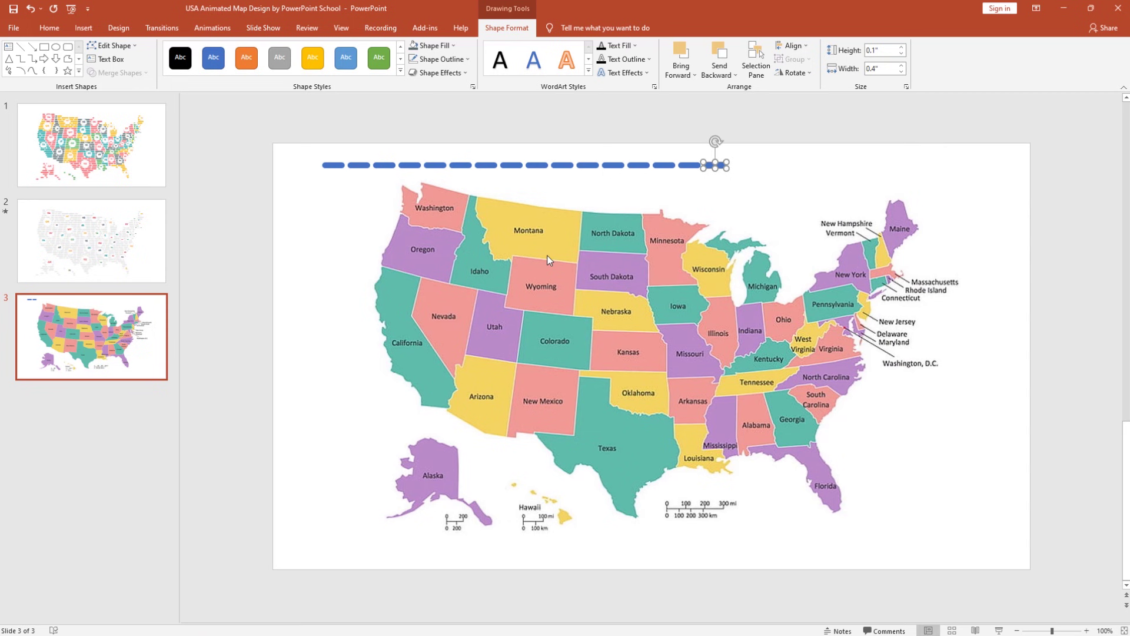
{"action": "key", "text": "ctrl+d"}
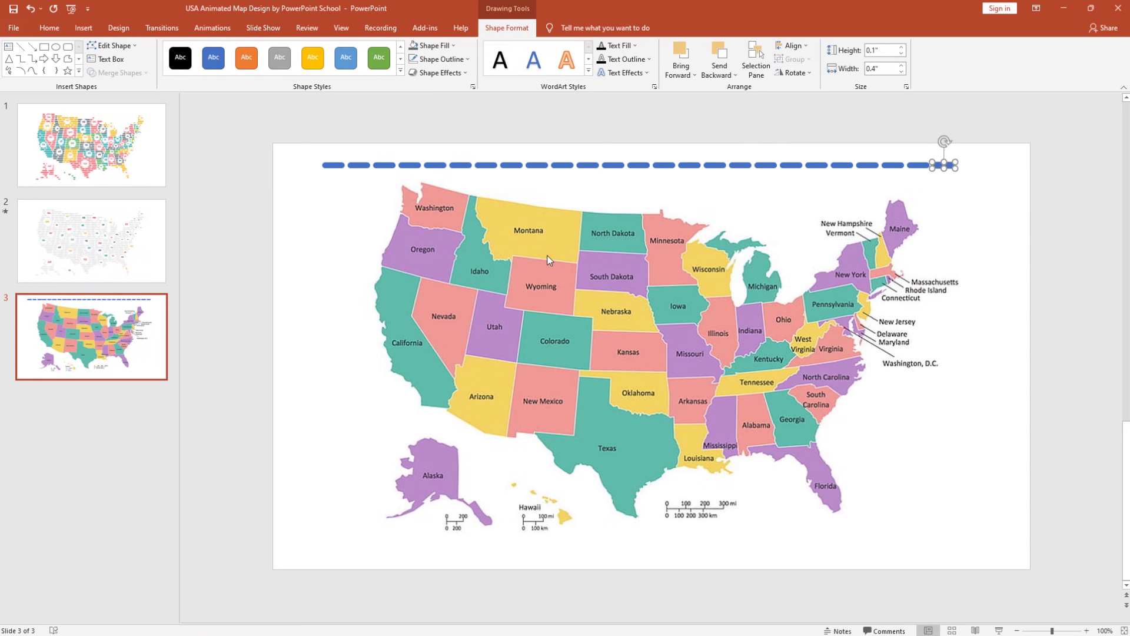
Duplicate the whole row of dashes and align the copy directly beneath the first row.
{"action": "left_click_drag", "start_coordinate": [272, 141], "coordinate": [987, 189]}
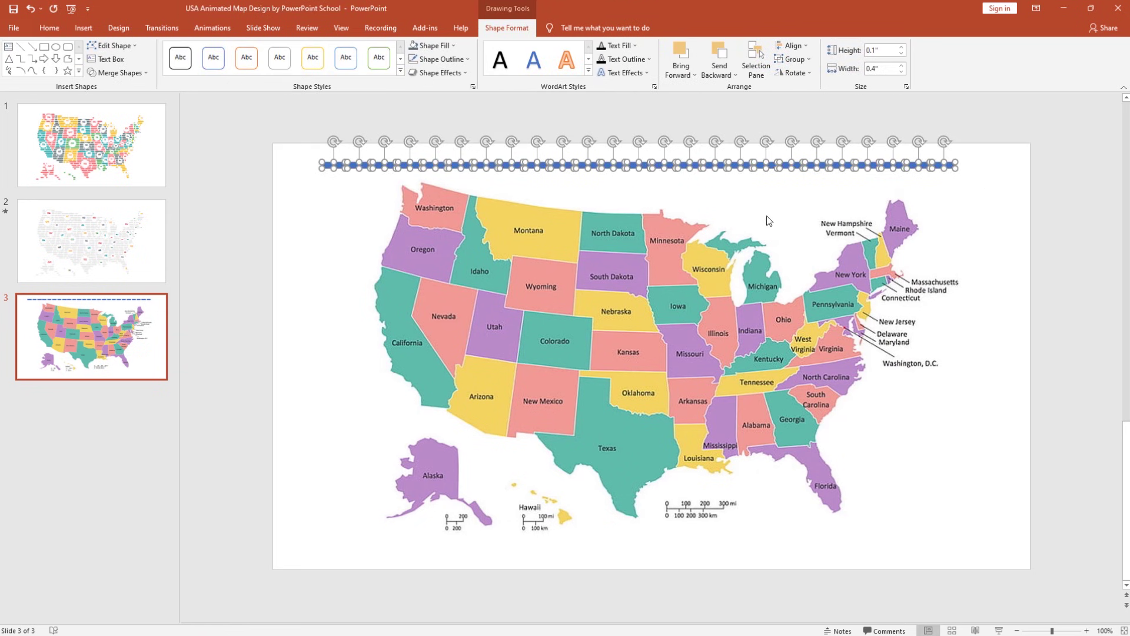
{"action": "scroll", "coordinate": [741, 232], "scroll_direction": "up", "scroll_amount": 2}
{"action": "key", "text": "ctrl+d"}
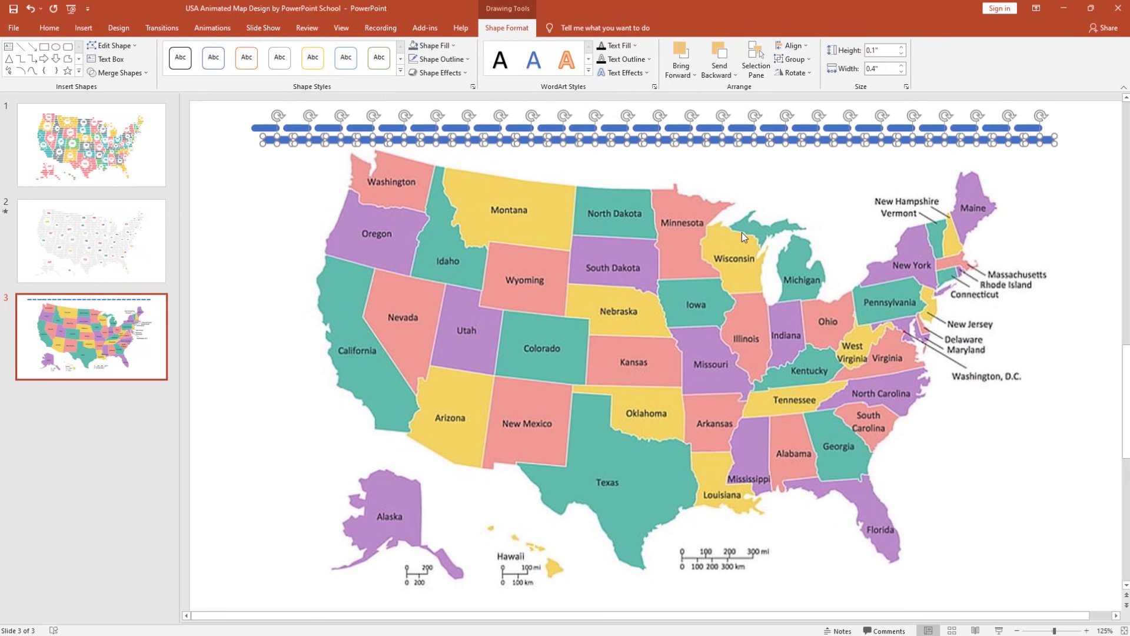
{"action": "left_click_drag", "start_coordinate": [573, 142], "coordinate": [560, 138]}
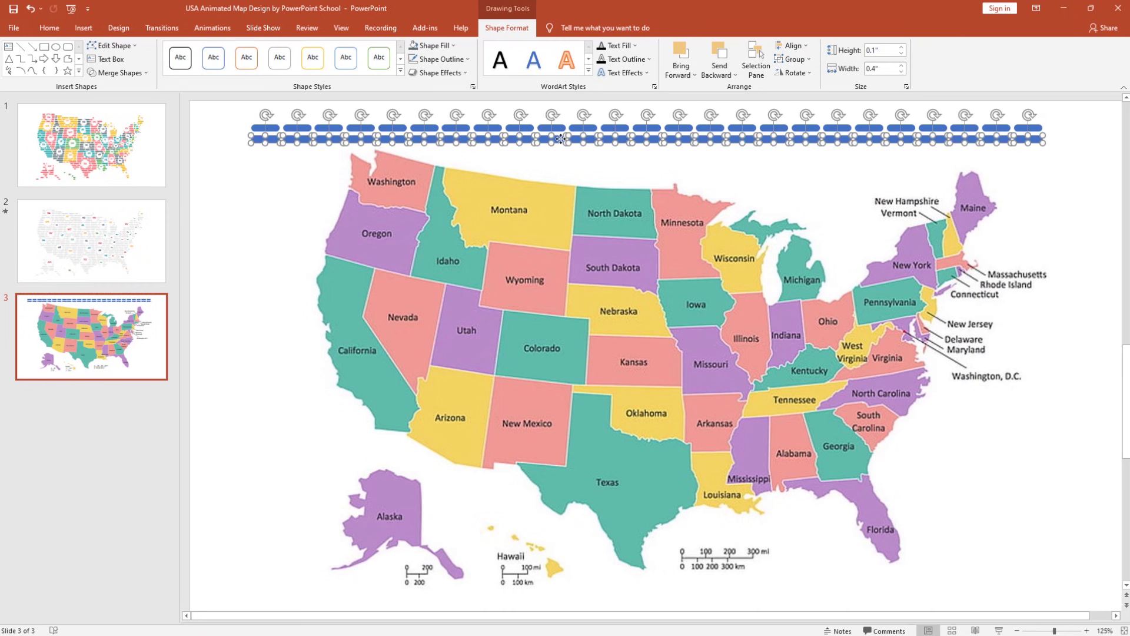
Keep duplicating the row of dashes downward until the grid covers the entire map, including Alaska and Hawaii.
{"action": "key", "text": "ctrl+d"}
{"action": "key", "text": "ctrl+d"}
{"action": "key", "text": "ctrl+d"}
{"action": "key", "text": "ctrl+d"}
{"action": "key", "text": "ctrl+d"}
{"action": "key", "text": "ctrl+d"}
{"action": "key", "text": "ctrl+d"}
{"action": "key", "text": "ctrl+d"}
{"action": "key", "text": "ctrl+d"}
{"action": "key", "text": "ctrl+d"}
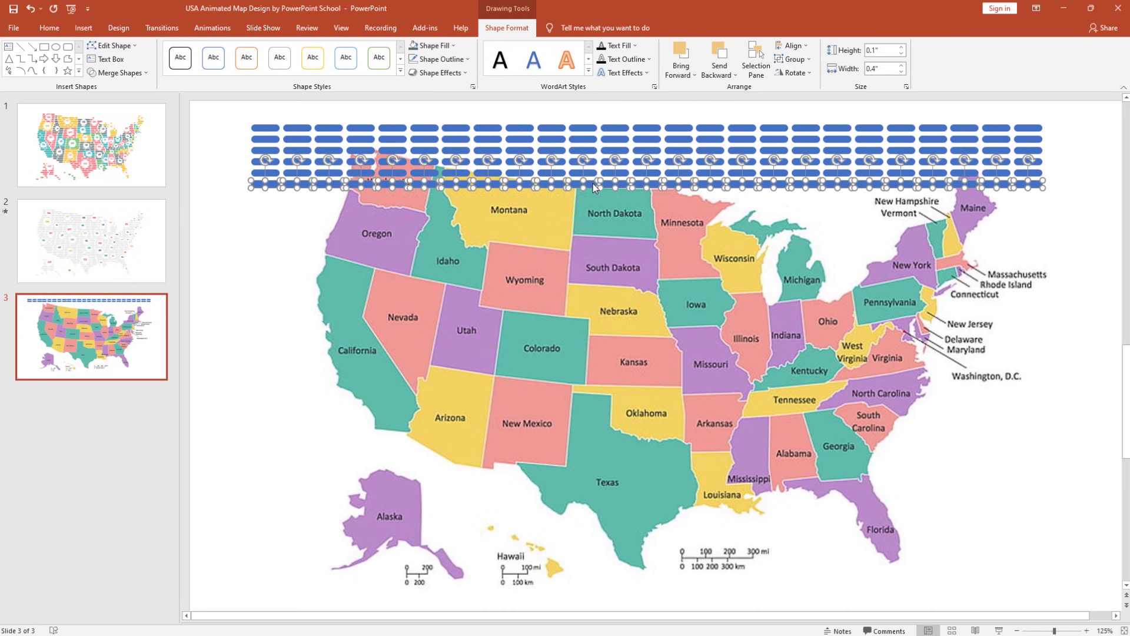
{"action": "key", "text": "ctrl+d"}
{"action": "key", "text": "ctrl+d"}
{"action": "key", "text": "ctrl+d"}
{"action": "key", "text": "ctrl+d"}
{"action": "key", "text": "ctrl+d"}
{"action": "key", "text": "ctrl+d"}
{"action": "key", "text": "ctrl+d"}
{"action": "key", "text": "ctrl+d"}
{"action": "key", "text": "ctrl+d"}
{"action": "key", "text": "ctrl+d"}
{"action": "key", "text": "ctrl+d"}
{"action": "key", "text": "ctrl+d"}
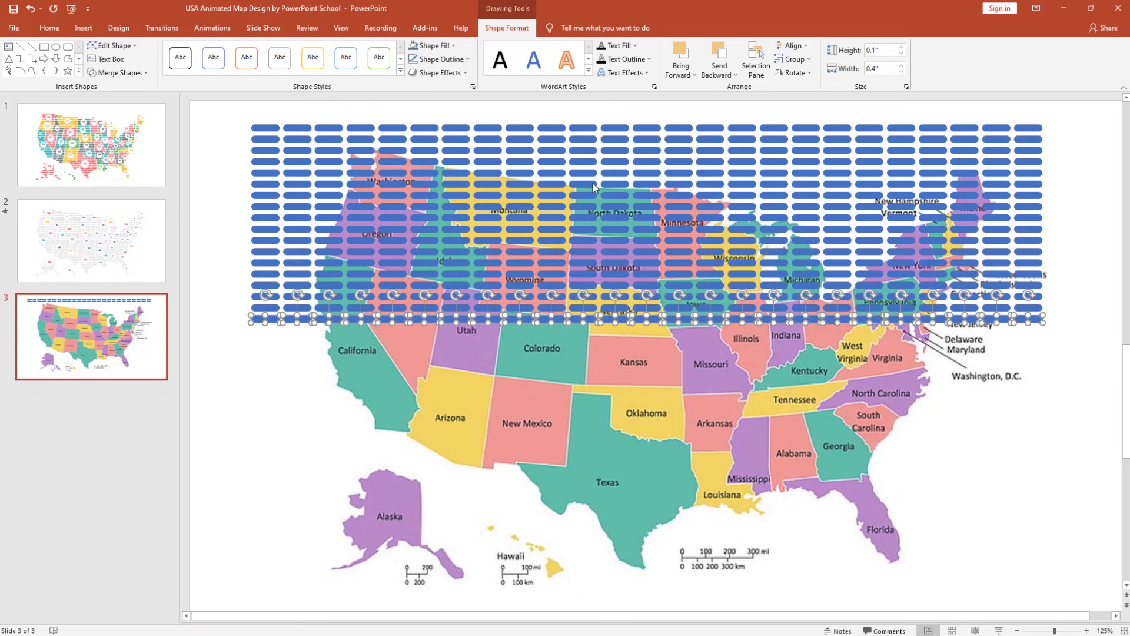
{"action": "key", "text": "ctrl+d"}
{"action": "key", "text": "ctrl+d"}
{"action": "key", "text": "ctrl+d"}
{"action": "key", "text": "ctrl+d"}
{"action": "key", "text": "ctrl+d"}
{"action": "key", "text": "ctrl+d"}
{"action": "key", "text": "ctrl+d"}
{"action": "key", "text": "ctrl+d"}
{"action": "key", "text": "ctrl+d"}
{"action": "key", "text": "ctrl+d"}
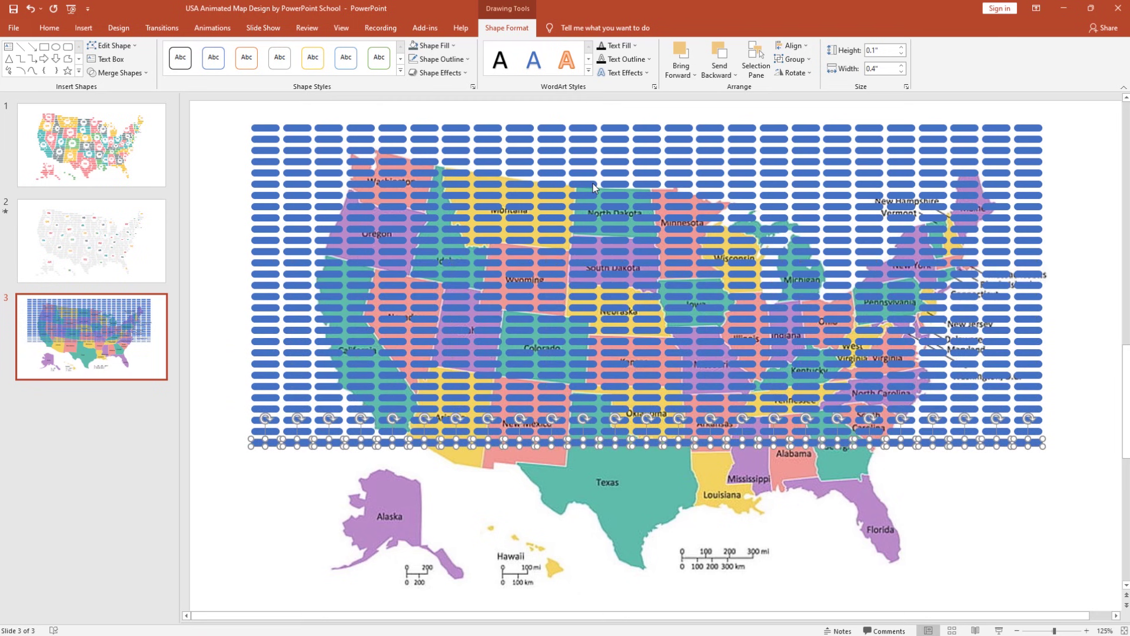
{"action": "key", "text": "ctrl+d"}
{"action": "key", "text": "ctrl+d"}
{"action": "key", "text": "ctrl+d"}
{"action": "key", "text": "ctrl+d"}
{"action": "key", "text": "ctrl+d"}
{"action": "key", "text": "ctrl+d"}
{"action": "key", "text": "ctrl+d"}
{"action": "key", "text": "ctrl+d"}
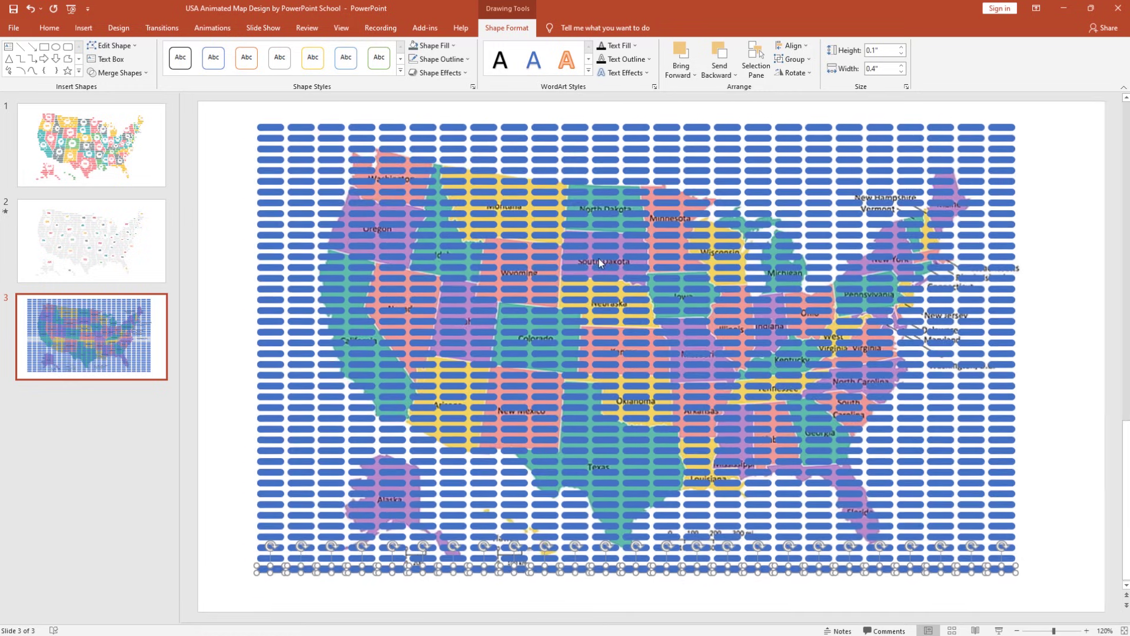
{"action": "scroll", "coordinate": [599, 259], "scroll_direction": "down", "scroll_amount": 2, "text": "ctrl"}
{"action": "left_click", "coordinate": [278, 330]}
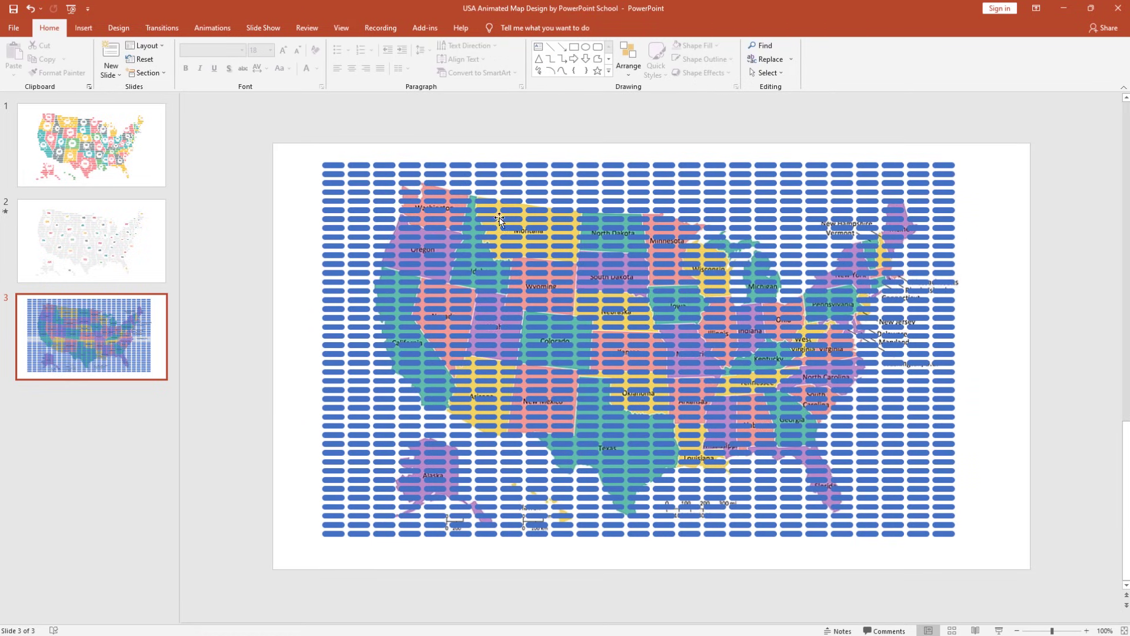
Delete the two dash columns west of the map and the three uppermost dash rows from above Montana eastward.
{"action": "left_click_drag", "start_coordinate": [293, 147], "coordinate": [379, 551]}
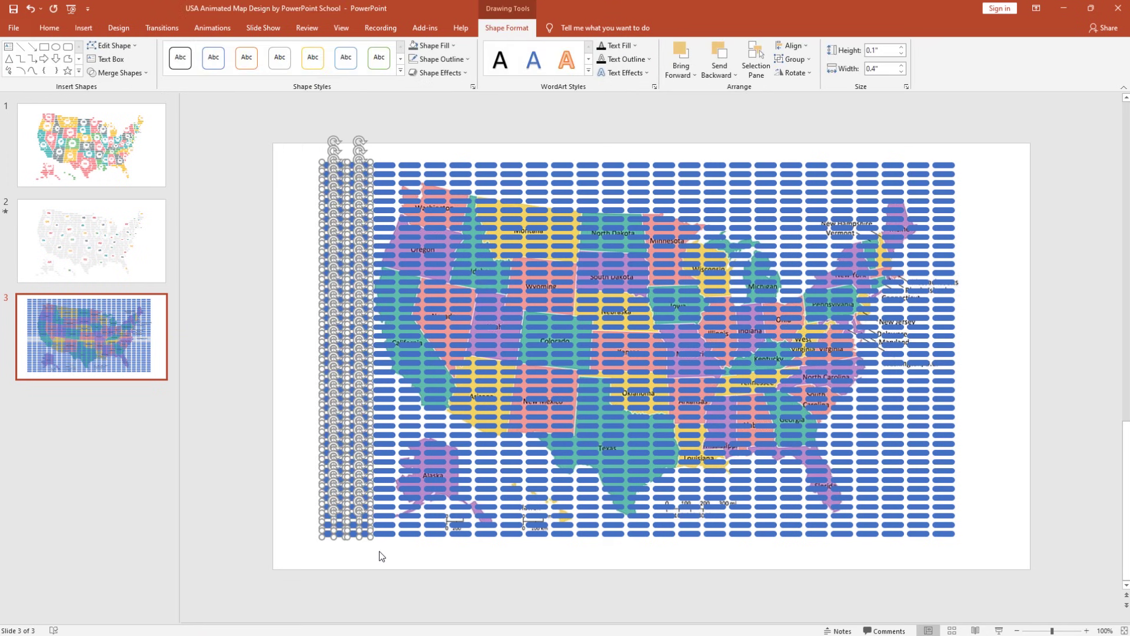
{"action": "key", "text": "Delete"}
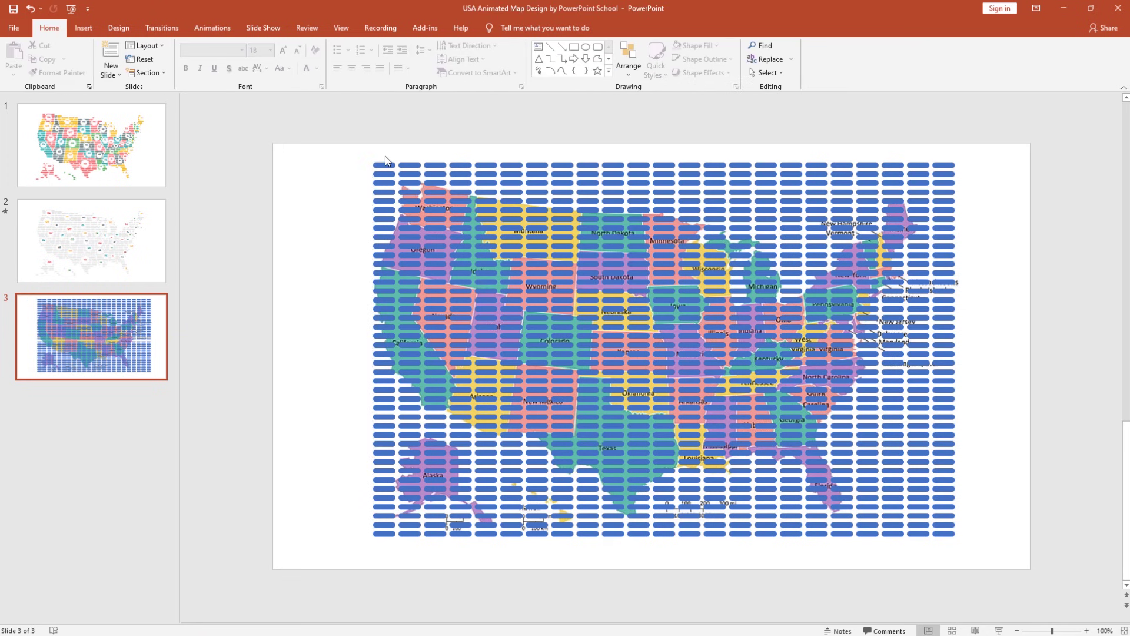
{"action": "left_click_drag", "start_coordinate": [537, 160], "coordinate": [971, 194]}
{"action": "key", "text": "Delete"}
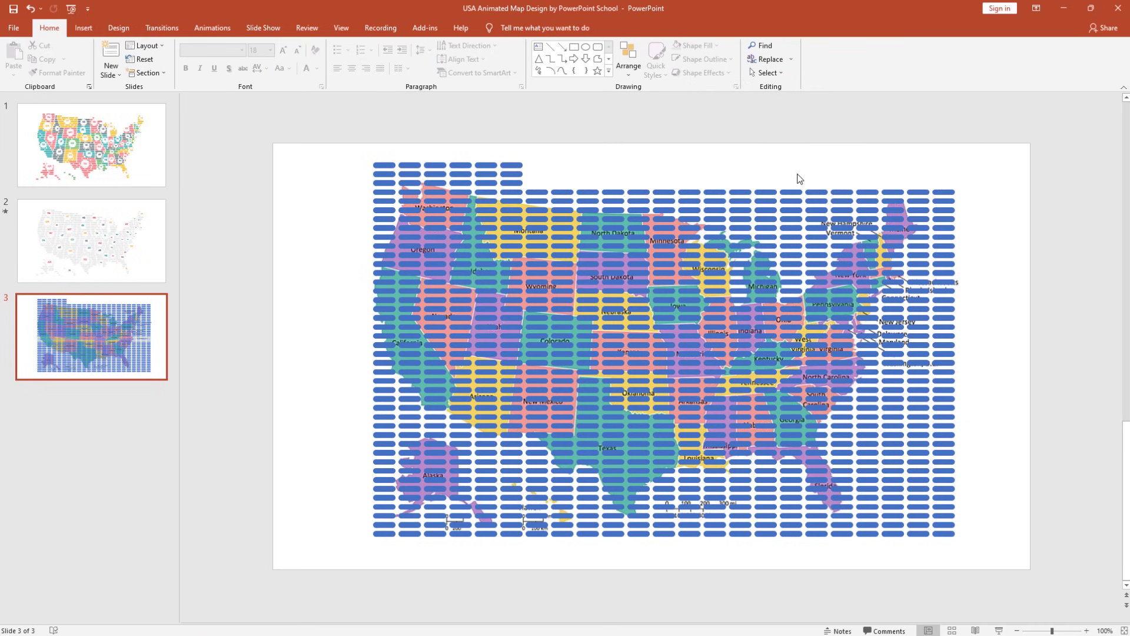
Delete the surplus dashes off the east coast, both southeast of North Carolina and east of New England.
{"action": "left_click_drag", "start_coordinate": [1005, 383], "coordinate": [874, 556]}
{"action": "key", "text": "Delete"}
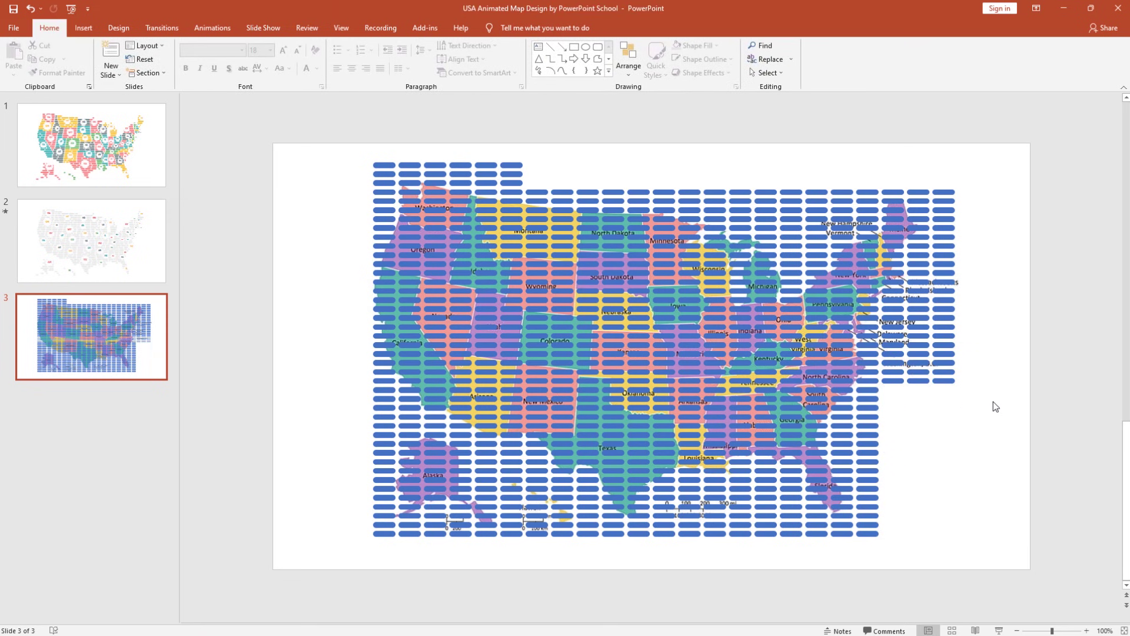
{"action": "key", "text": "Delete"}
{"action": "left_click_drag", "start_coordinate": [973, 183], "coordinate": [880, 286]}
{"action": "key", "text": "Delete"}
Delete the surplus dashes off the southeast and Gulf coasts and along the northern border around the Great Lakes.
{"action": "key", "text": "Delete"}
{"action": "left_click_drag", "start_coordinate": [890, 384], "coordinate": [676, 475]}
{"action": "key", "text": "Delete"}
{"action": "key", "text": "Delete"}
{"action": "left_click_drag", "start_coordinate": [366, 156], "coordinate": [959, 200]}
Delete the surplus dashes off the Pacific coast, below Texas, and between Michigan and New York.
{"action": "key", "text": "Delete"}
{"action": "left_click_drag", "start_coordinate": [702, 197], "coordinate": [805, 223]}
{"action": "key", "text": "Delete"}
{"action": "left_click_drag", "start_coordinate": [775, 210], "coordinate": [805, 307]}
{"action": "left_click_drag", "start_coordinate": [369, 221], "coordinate": [395, 235]}
{"action": "key", "text": "Delete"}
{"action": "left_click_drag", "start_coordinate": [363, 377], "coordinate": [397, 464]}
Delete the surplus dashes around the southern tip of Texas, Hawaii and Alaska.
{"action": "key", "text": "Delete"}
{"action": "left_click_drag", "start_coordinate": [564, 555], "coordinate": [688, 518]}
{"action": "key", "text": "Delete"}
{"action": "left_click_drag", "start_coordinate": [770, 182], "coordinate": [833, 264]}
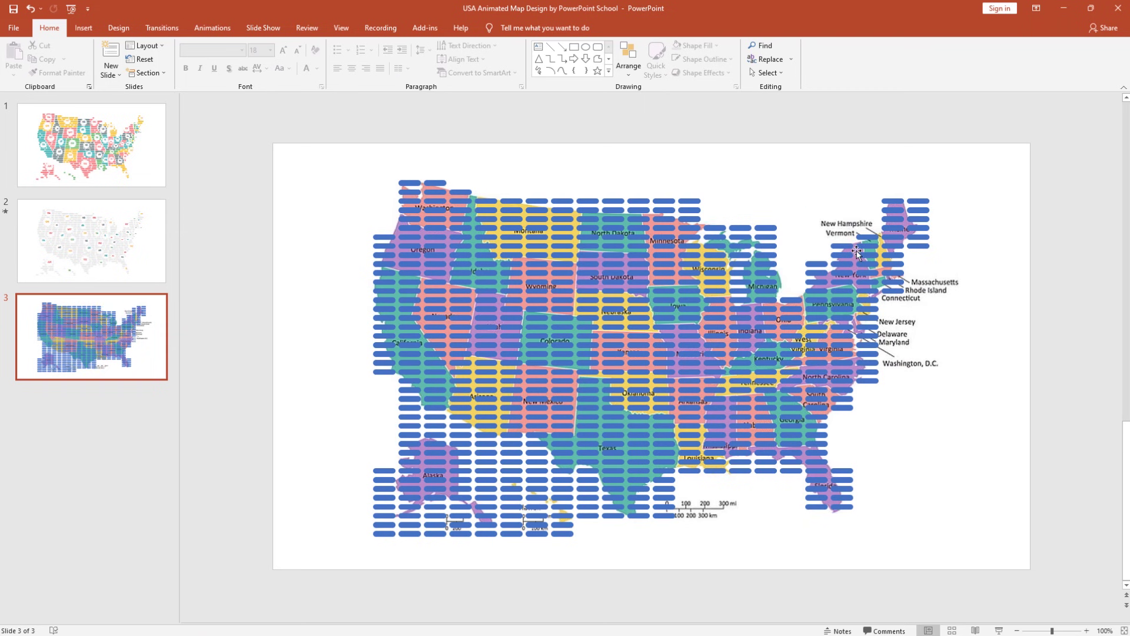
{"action": "left_click_drag", "start_coordinate": [682, 521], "coordinate": [649, 485]}
{"action": "key", "text": "Delete"}
{"action": "key", "text": "Delete"}
{"action": "left_click_drag", "start_coordinate": [472, 439], "coordinate": [549, 539]}
{"action": "key", "text": "Delete"}
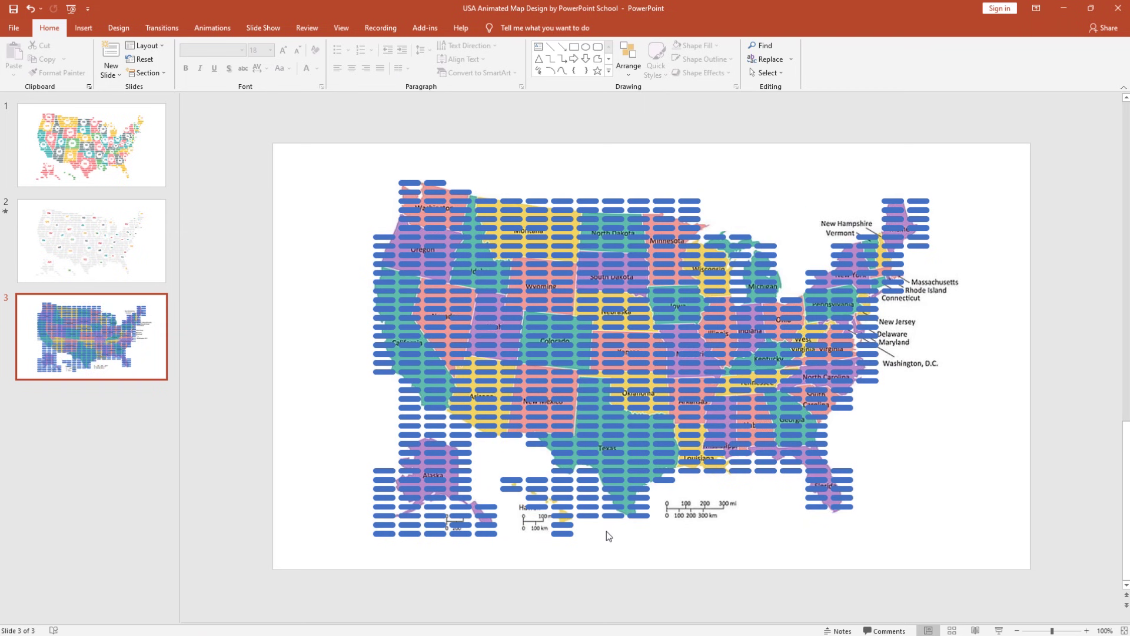
{"action": "key", "text": "Delete"}
{"action": "left_click_drag", "start_coordinate": [366, 462], "coordinate": [399, 512]}
{"action": "key", "text": "Delete"}
{"action": "left_click_drag", "start_coordinate": [497, 542], "coordinate": [360, 520]}
{"action": "key", "text": "Delete"}
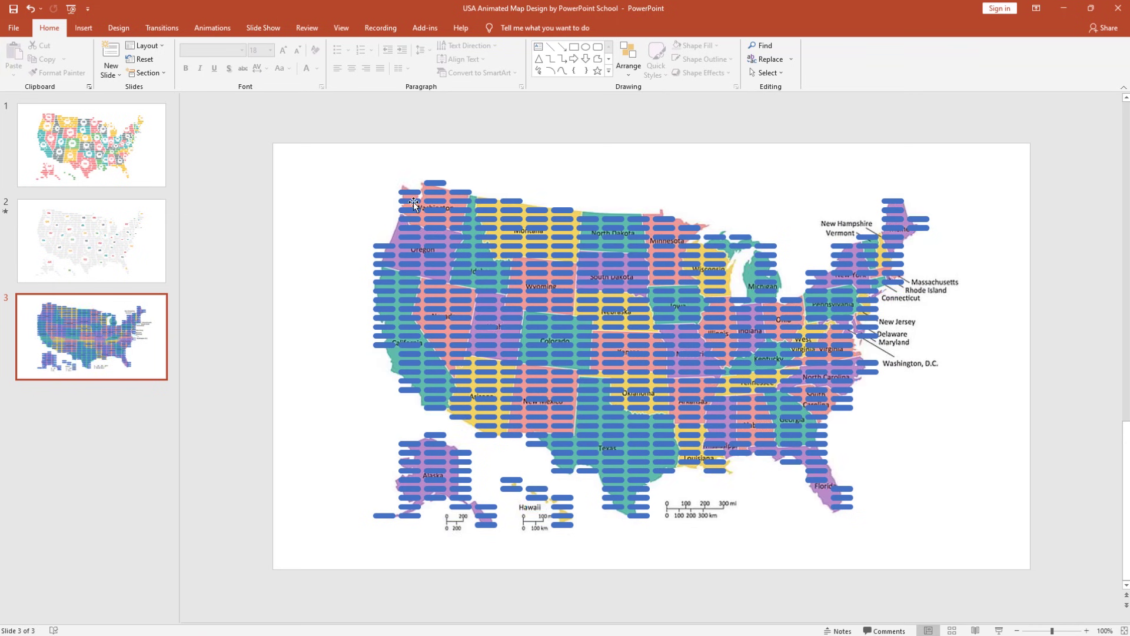
Resize and shift the dashes in the top two rows of Washington to follow the state's outline, keeping the western inlet open.
{"action": "left_click", "coordinate": [428, 184]}
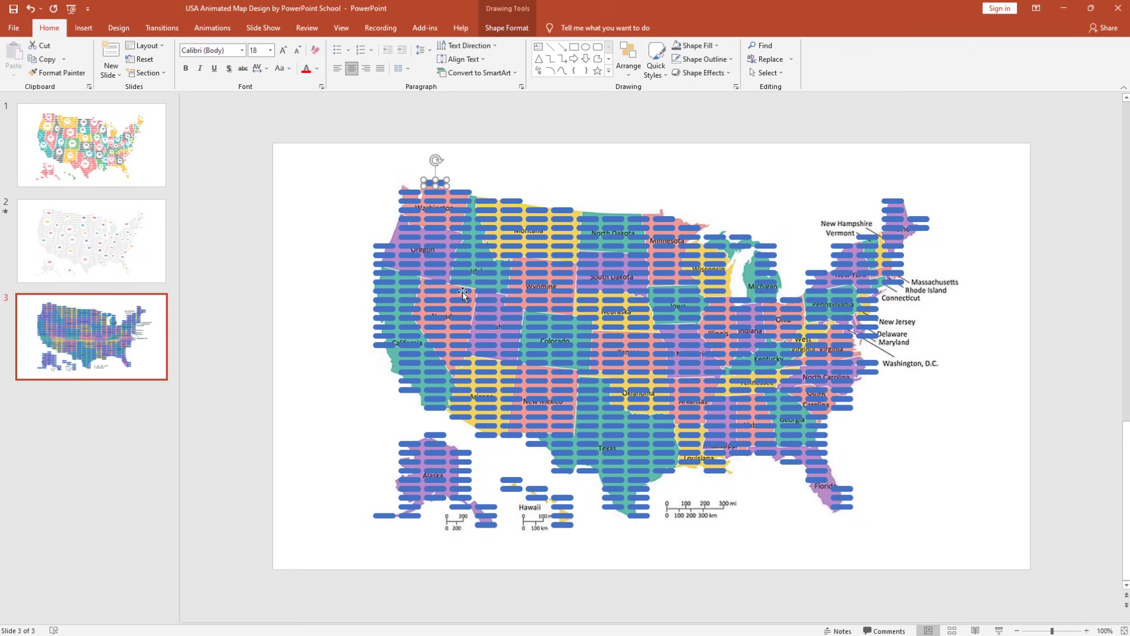
{"action": "scroll", "coordinate": [464, 303], "scroll_direction": "up", "scroll_amount": 10}
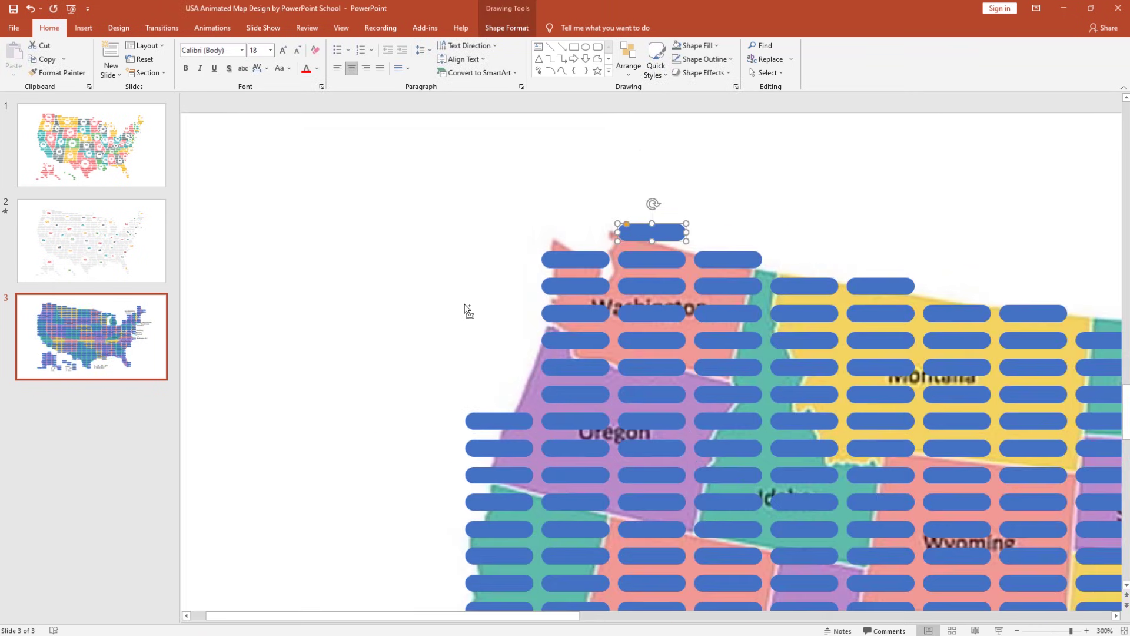
{"action": "scroll", "coordinate": [464, 305], "scroll_direction": "down", "scroll_amount": 2}
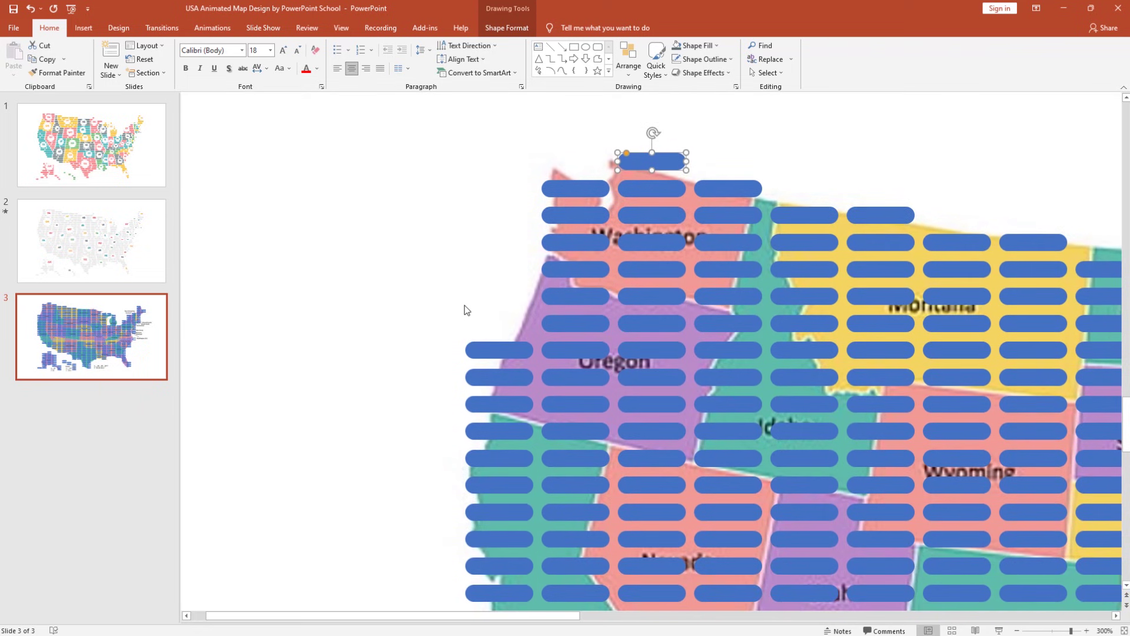
{"action": "left_click_drag", "start_coordinate": [685, 161], "coordinate": [603, 161]}
{"action": "left_click", "coordinate": [569, 189]}
{"action": "left_click_drag", "start_coordinate": [541, 188], "coordinate": [611, 186]}
{"action": "left_click", "coordinate": [635, 188]}
{"action": "left_click", "coordinate": [719, 188]}
{"action": "left_click_drag", "start_coordinate": [695, 189], "coordinate": [713, 189]}
{"action": "left_click_drag", "start_coordinate": [763, 189], "coordinate": [755, 189]}
{"action": "left_click", "coordinate": [670, 189]}
{"action": "left_click_drag", "start_coordinate": [686, 188], "coordinate": [707, 189]}
Fit the dashes in Washington's third row to the state outline and adjust the long dash in the row above.
{"action": "left_click", "coordinate": [570, 213]}
{"action": "left_click_drag", "start_coordinate": [542, 214], "coordinate": [610, 215]}
{"action": "left_click", "coordinate": [626, 213]}
{"action": "left_click_drag", "start_coordinate": [685, 214], "coordinate": [667, 215]}
{"action": "left_click", "coordinate": [715, 214]}
{"action": "left_click_drag", "start_coordinate": [694, 215], "coordinate": [675, 216]}
{"action": "left_click_drag", "start_coordinate": [762, 214], "coordinate": [748, 215]}
{"action": "left_click", "coordinate": [689, 189]}
{"action": "left_click_drag", "start_coordinate": [610, 188], "coordinate": [612, 186]}
Adjust the widths of the three dashes in Washington's fourth row to match its coast and eastern border.
{"action": "left_click", "coordinate": [572, 242]}
{"action": "left_click_drag", "start_coordinate": [541, 243], "coordinate": [550, 243]}
{"action": "left_click_drag", "start_coordinate": [761, 241], "coordinate": [748, 242]}
{"action": "left_click", "coordinate": [662, 242]}
{"action": "left_click_drag", "start_coordinate": [694, 242], "coordinate": [698, 242]}
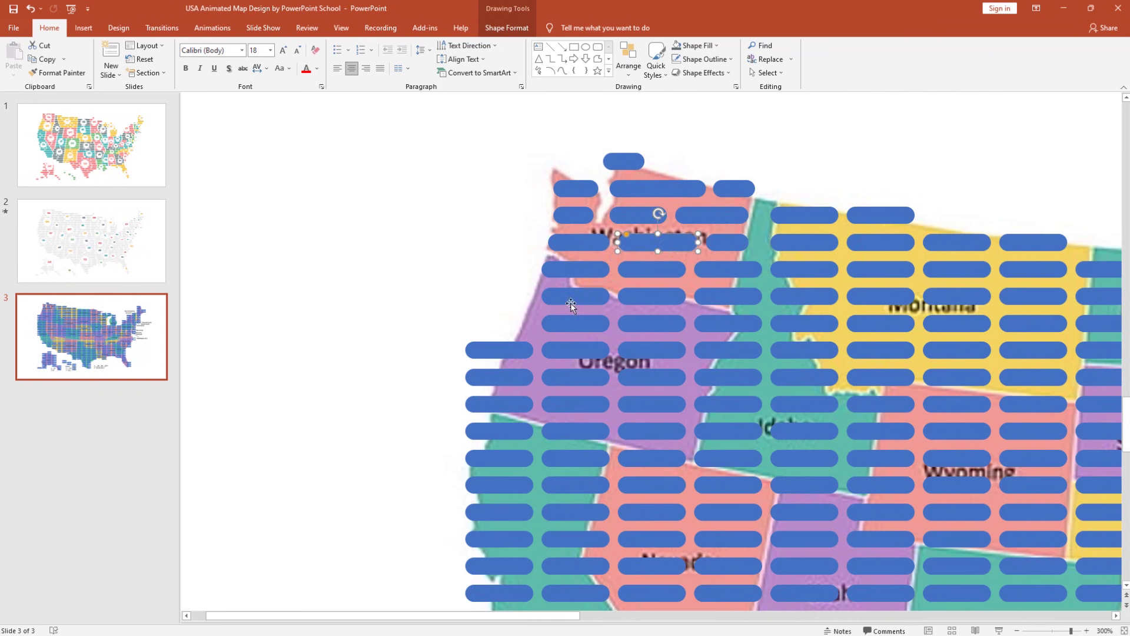
Resize the dashes in the two rows along the Washington–Oregon border so each dash lies within only one state.
{"action": "left_click", "coordinate": [575, 269]}
{"action": "left_click_drag", "start_coordinate": [609, 269], "coordinate": [572, 270]}
{"action": "left_click", "coordinate": [638, 269]}
{"action": "left_click_drag", "start_coordinate": [618, 269], "coordinate": [580, 276]}
{"action": "left_click", "coordinate": [740, 269]}
{"action": "left_click_drag", "start_coordinate": [761, 269], "coordinate": [735, 275]}
{"action": "left_click_drag", "start_coordinate": [574, 300], "coordinate": [610, 296]}
{"action": "left_click", "coordinate": [653, 297]}
{"action": "left_click", "coordinate": [728, 298]}
{"action": "left_click_drag", "start_coordinate": [761, 296], "coordinate": [732, 301]}
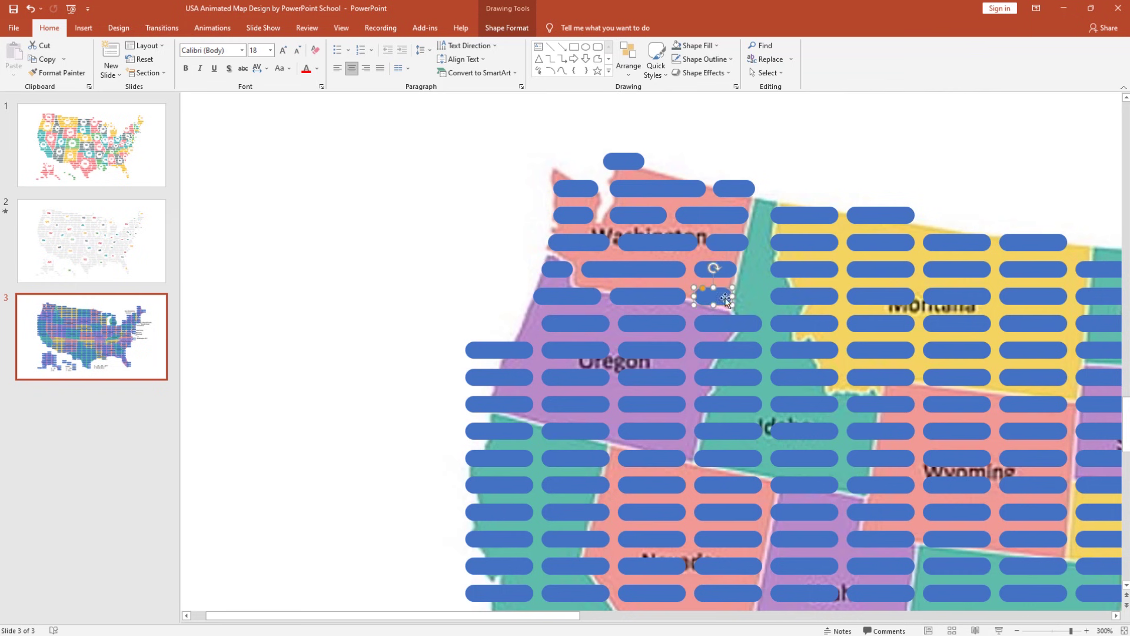
Unite all Washington dashes into one shape and fill it with the recently used coral red.
{"action": "left_click", "coordinate": [658, 271], "text": "shift"}
{"action": "left_click", "coordinate": [738, 242], "text": "shift"}
{"action": "left_click", "coordinate": [739, 217], "text": "shift"}
{"action": "left_click", "coordinate": [735, 188], "text": "shift"}
{"action": "left_click", "coordinate": [645, 197], "text": "shift"}
{"action": "left_click", "coordinate": [650, 216], "text": "shift"}
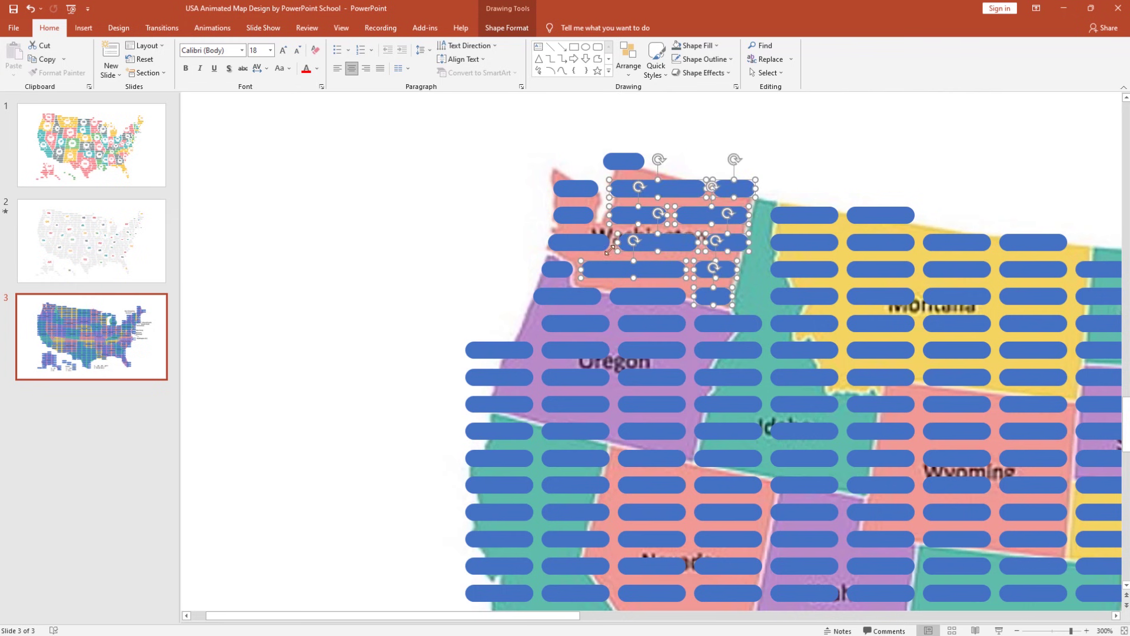
{"action": "left_click", "coordinate": [581, 239], "text": "shift"}
{"action": "left_click", "coordinate": [580, 215], "text": "shift"}
{"action": "left_click", "coordinate": [584, 189], "text": "shift"}
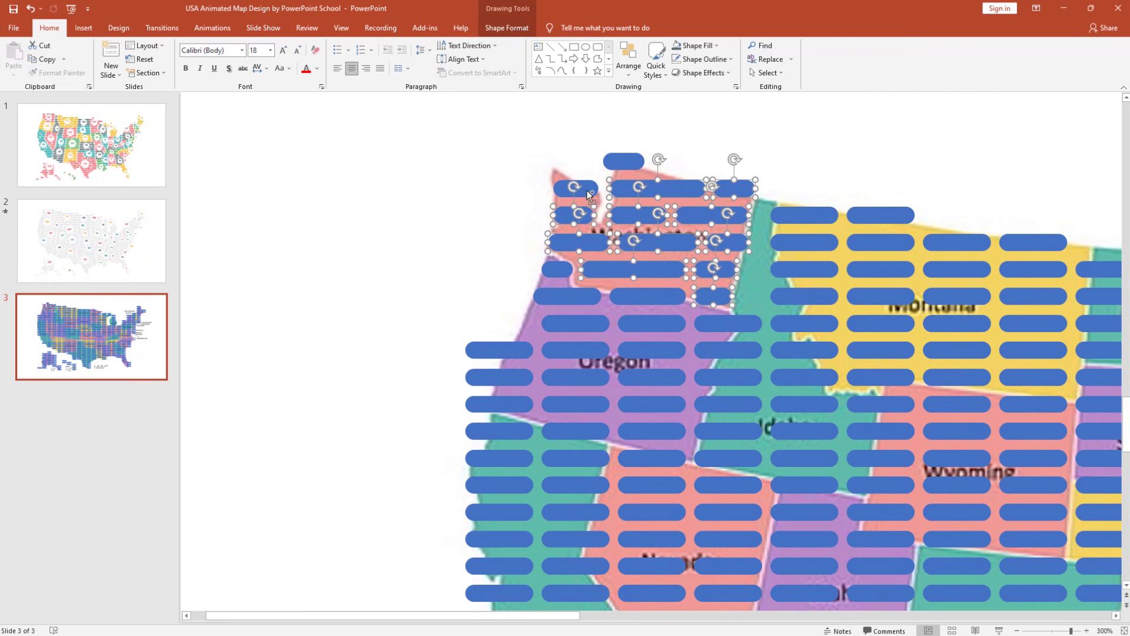
{"action": "left_click", "coordinate": [628, 166], "text": "shift"}
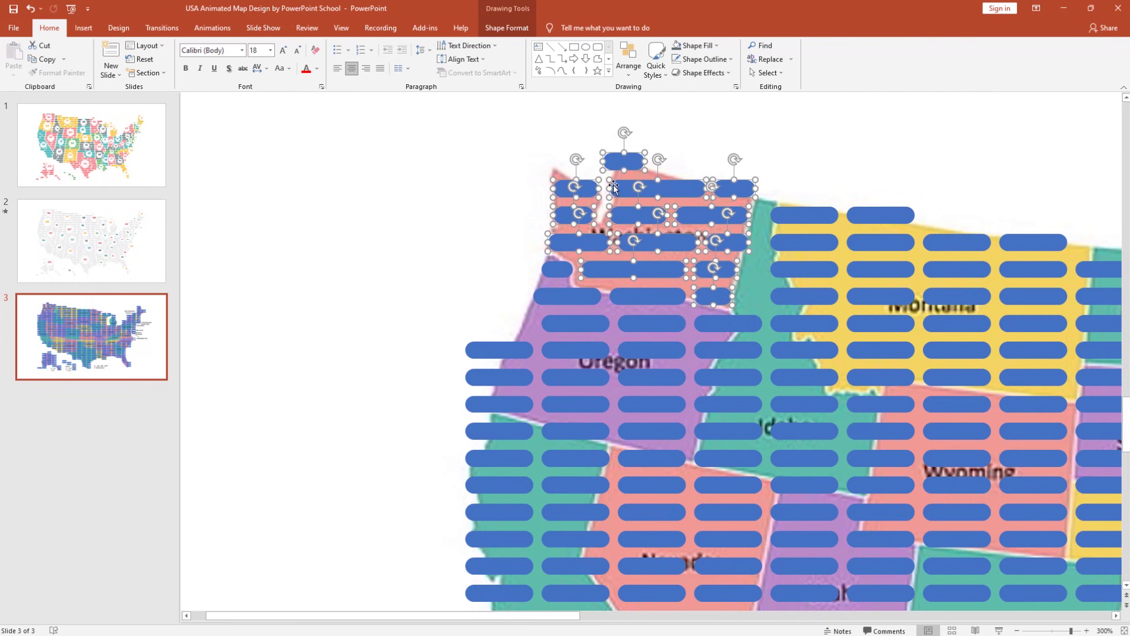
{"action": "left_click", "coordinate": [507, 27]}
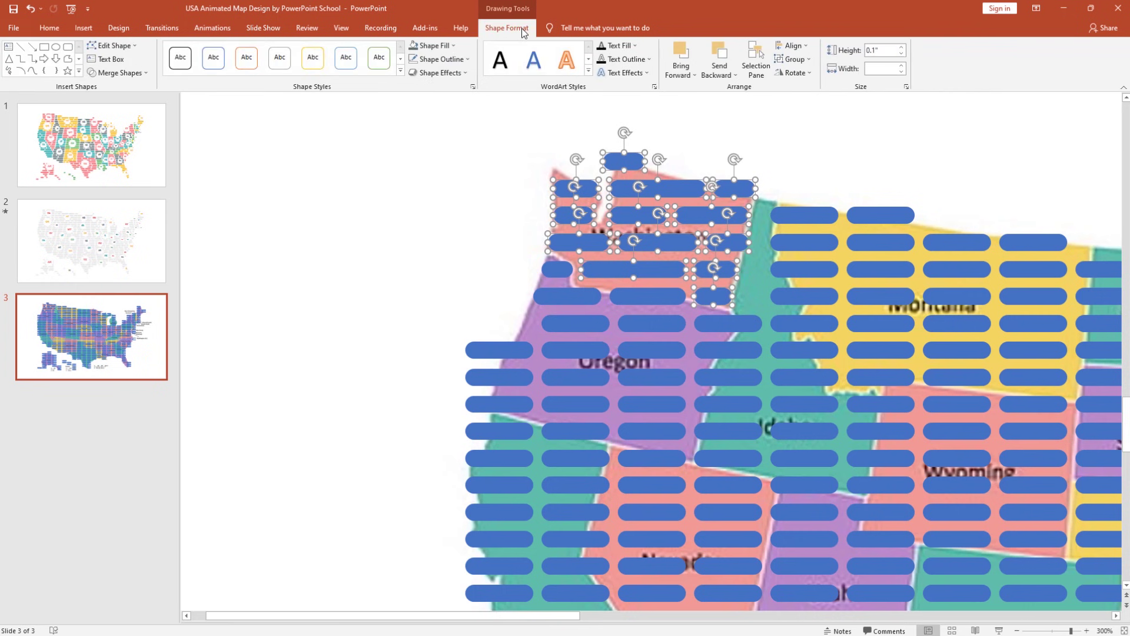
{"action": "left_click", "coordinate": [117, 73]}
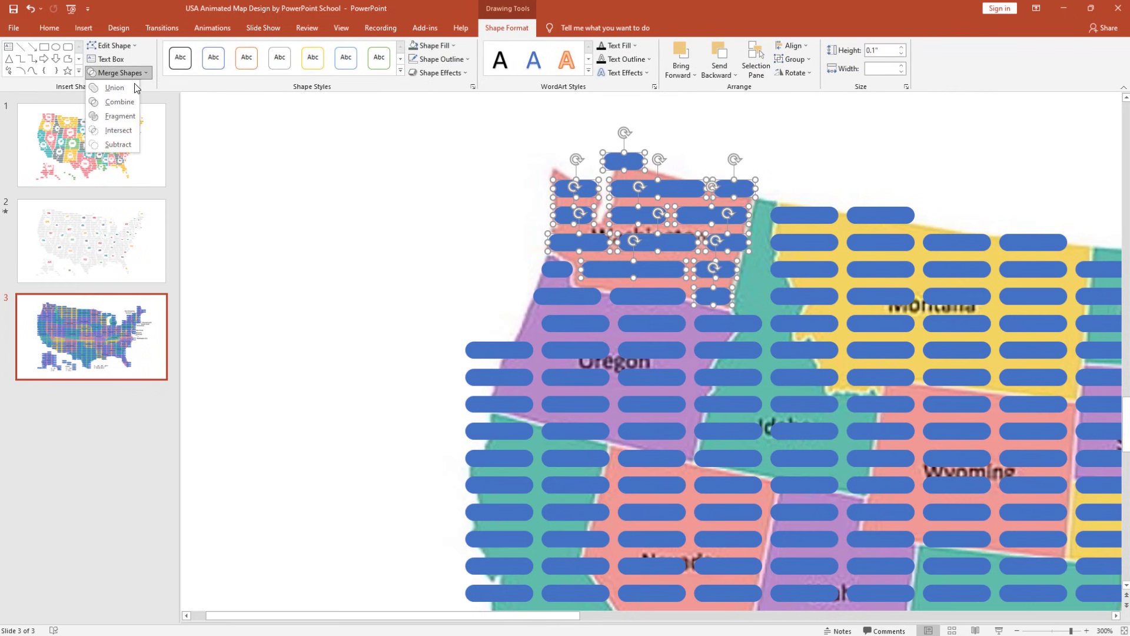
{"action": "left_click", "coordinate": [130, 87]}
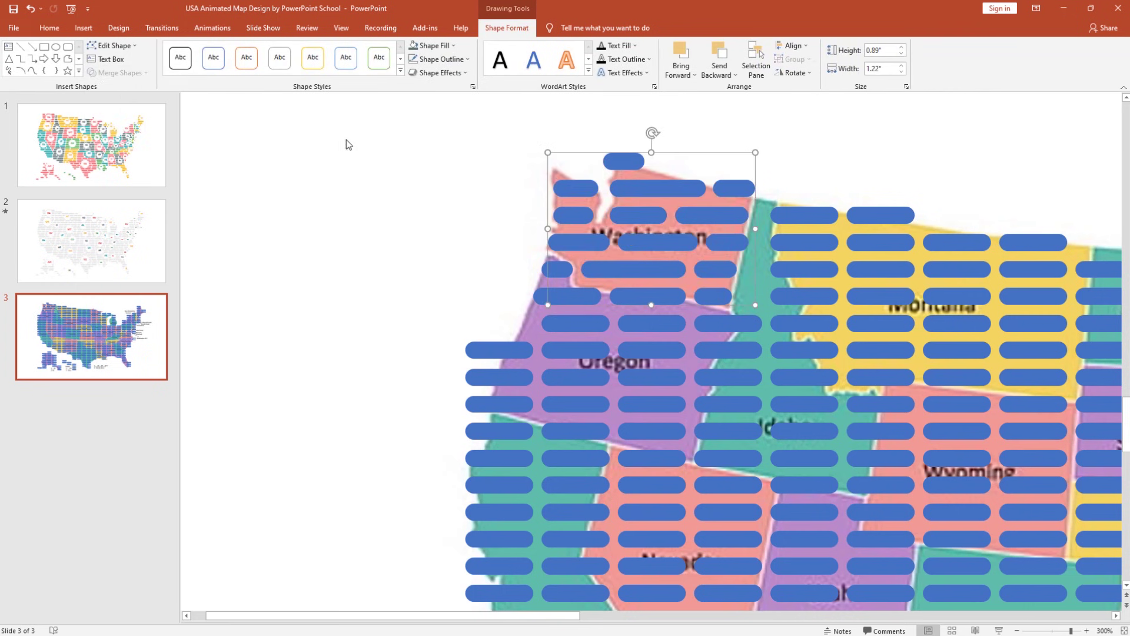
{"action": "left_click", "coordinate": [439, 46]}
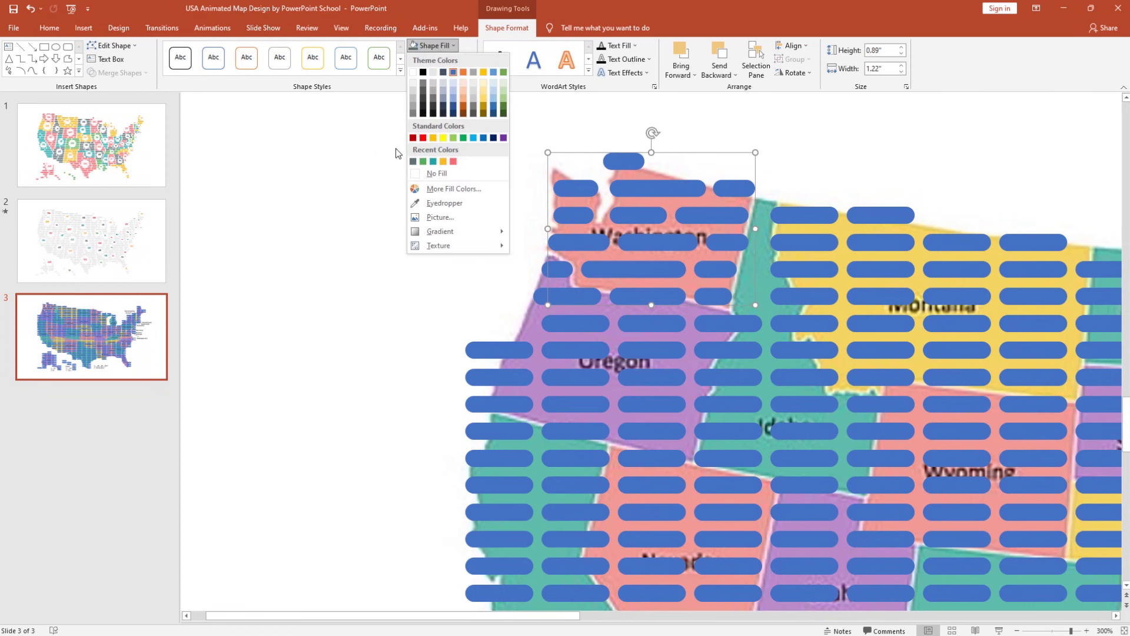
{"action": "left_click", "coordinate": [454, 162]}
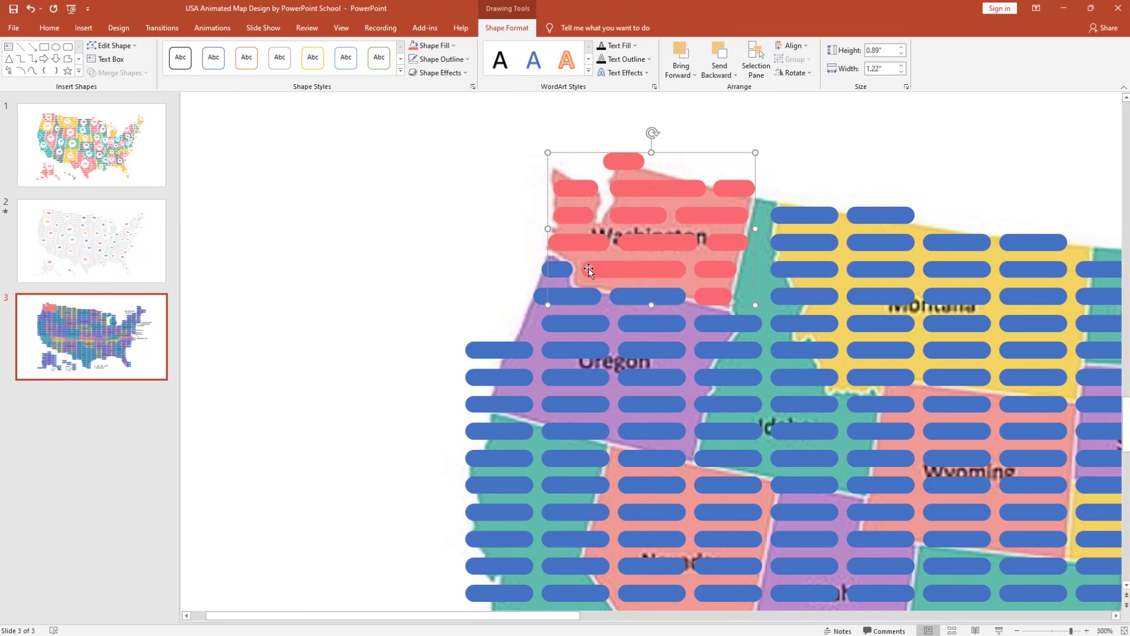
Resize and shift the three dashes in Oregon's third row to span from the coast to the Idaho border.
{"action": "left_click_drag", "start_coordinate": [552, 323], "coordinate": [651, 329]}
{"action": "left_click", "coordinate": [706, 324]}
{"action": "left_click_drag", "start_coordinate": [695, 324], "coordinate": [658, 338]}
{"action": "left_click_drag", "start_coordinate": [762, 323], "coordinate": [737, 324]}
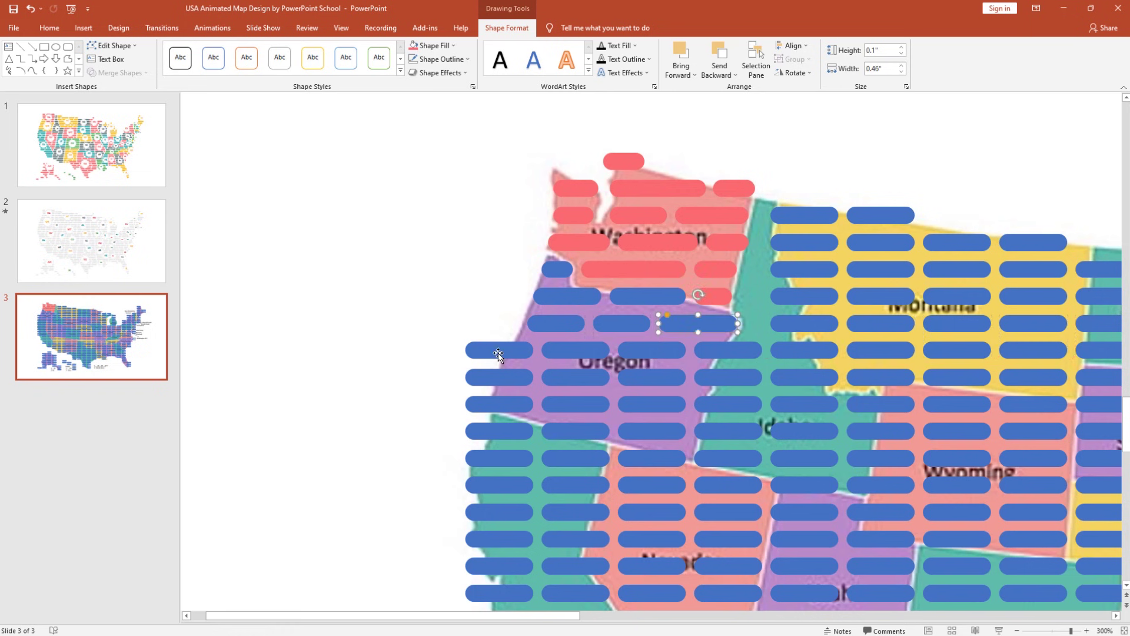
Fit the dashes in Oregon's two middle rows to the coastline, splitting them from Idaho's dashes at the border.
{"action": "left_click", "coordinate": [498, 353]}
{"action": "left_click_drag", "start_coordinate": [465, 350], "coordinate": [507, 358]}
{"action": "left_click", "coordinate": [701, 358]}
{"action": "left_click_drag", "start_coordinate": [695, 350], "coordinate": [704, 377]}
{"action": "left_click", "coordinate": [671, 351]}
{"action": "left_click", "coordinate": [706, 377]}
{"action": "left_click", "coordinate": [671, 377]}
{"action": "left_click_drag", "start_coordinate": [618, 377], "coordinate": [577, 380]}
Resize the dashes in Oregon's two lowest rows to follow the coast and the California, Nevada and Idaho borders.
{"action": "left_click", "coordinate": [499, 404]}
{"action": "left_click_drag", "start_coordinate": [465, 404], "coordinate": [489, 406]}
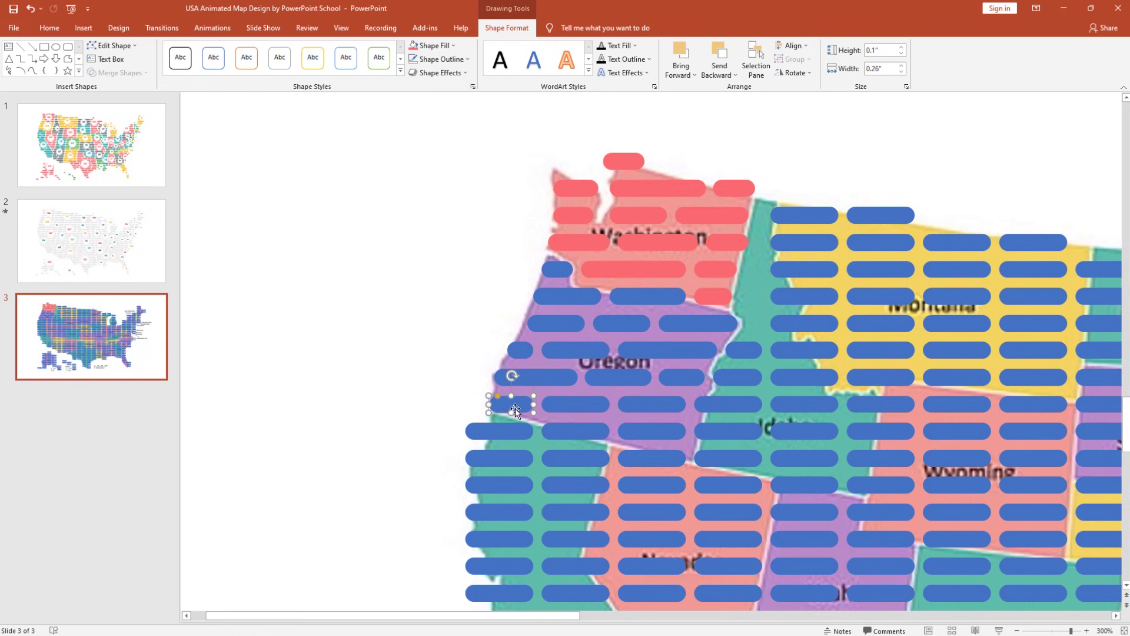
{"action": "left_click", "coordinate": [575, 431]}
{"action": "left_click_drag", "start_coordinate": [541, 430], "coordinate": [578, 431]}
{"action": "left_click", "coordinate": [721, 431]}
{"action": "left_click_drag", "start_coordinate": [694, 431], "coordinate": [705, 431]}
{"action": "left_click", "coordinate": [671, 431]}
{"action": "left_click_drag", "start_coordinate": [686, 431], "coordinate": [696, 406]}
{"action": "left_click", "coordinate": [721, 404]}
{"action": "left_click", "coordinate": [671, 405]}
Unite all Oregon dashes into one shape and fill it with the recently used golden yellow.
{"action": "left_click", "coordinate": [527, 350], "text": "ctrl"}
{"action": "left_click", "coordinate": [576, 350], "text": "ctrl"}
{"action": "left_click", "coordinate": [667, 350], "text": "ctrl"}
{"action": "left_click", "coordinate": [536, 378], "text": "ctrl"}
{"action": "left_click", "coordinate": [618, 378], "text": "ctrl"}
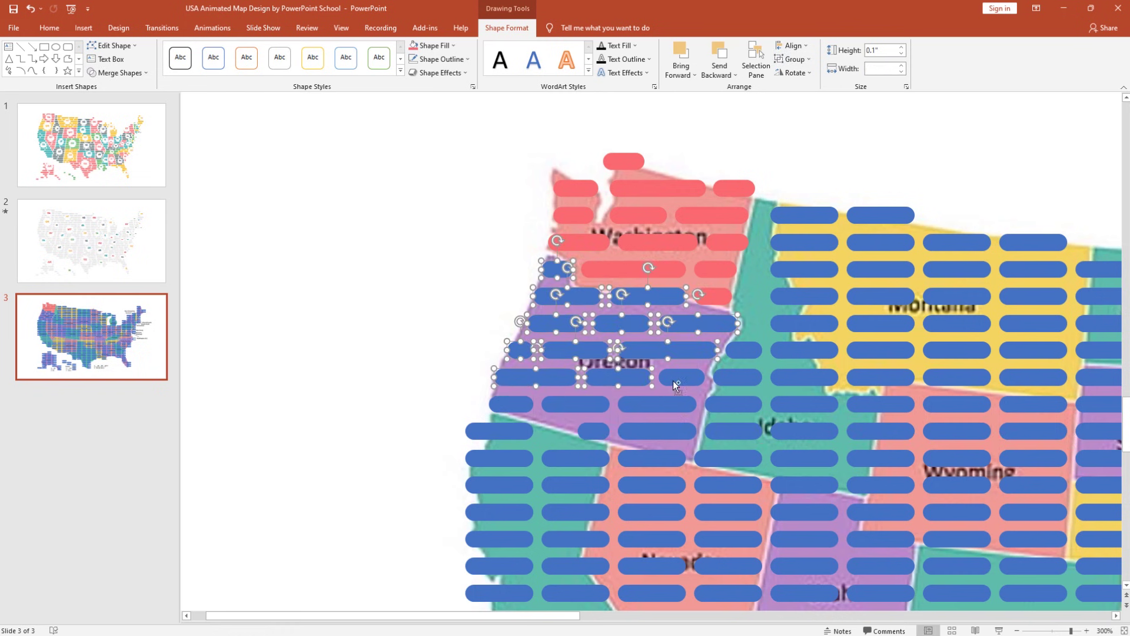
{"action": "left_click", "coordinate": [681, 377], "text": "ctrl"}
{"action": "left_click", "coordinate": [511, 404], "text": "ctrl"}
{"action": "left_click", "coordinate": [575, 404], "text": "ctrl"}
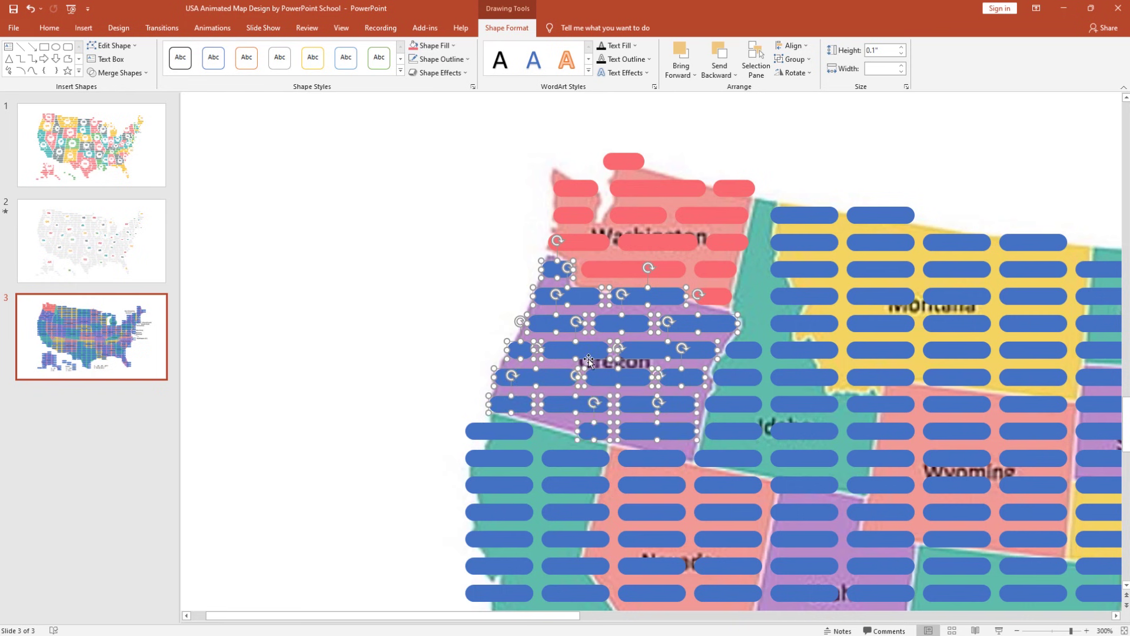
{"action": "left_click", "coordinate": [133, 77]}
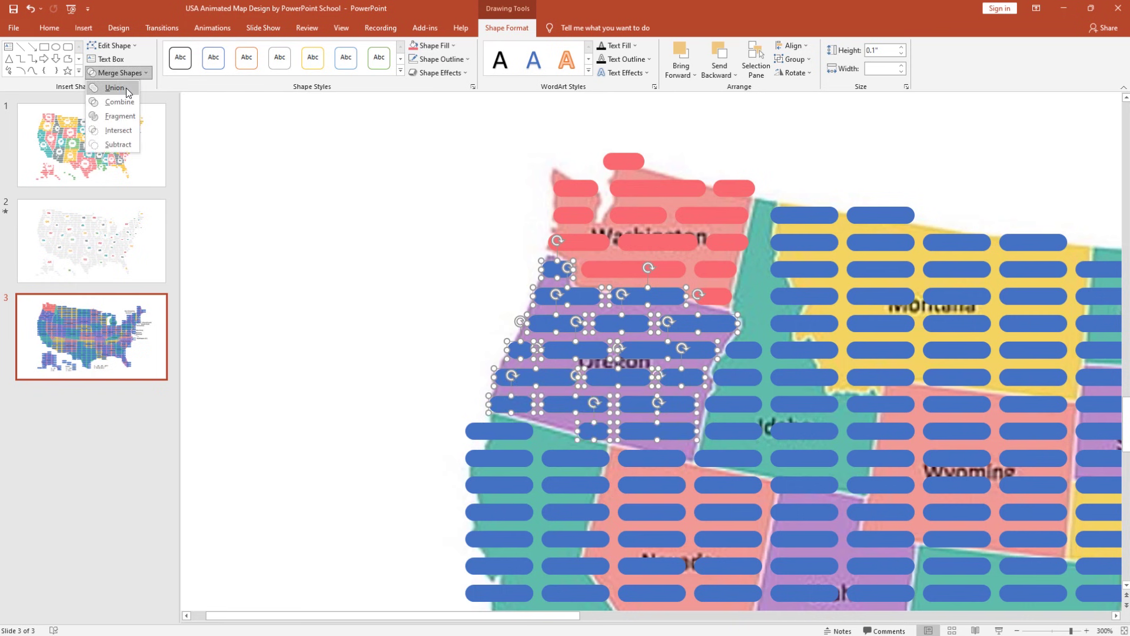
{"action": "left_click", "coordinate": [126, 87]}
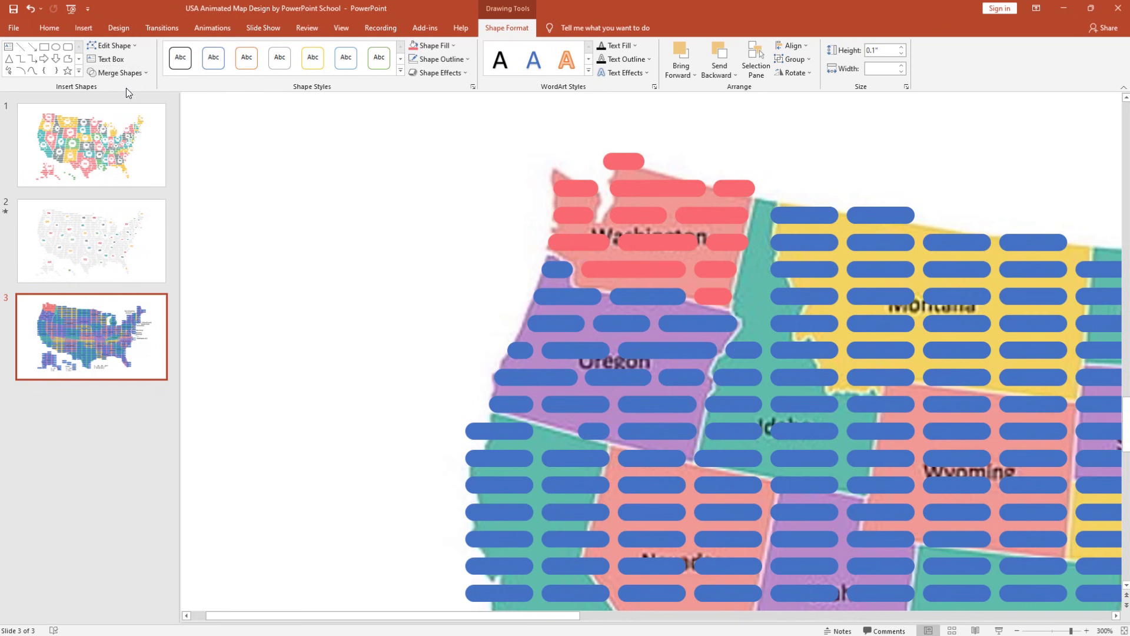
{"action": "left_click", "coordinate": [426, 47]}
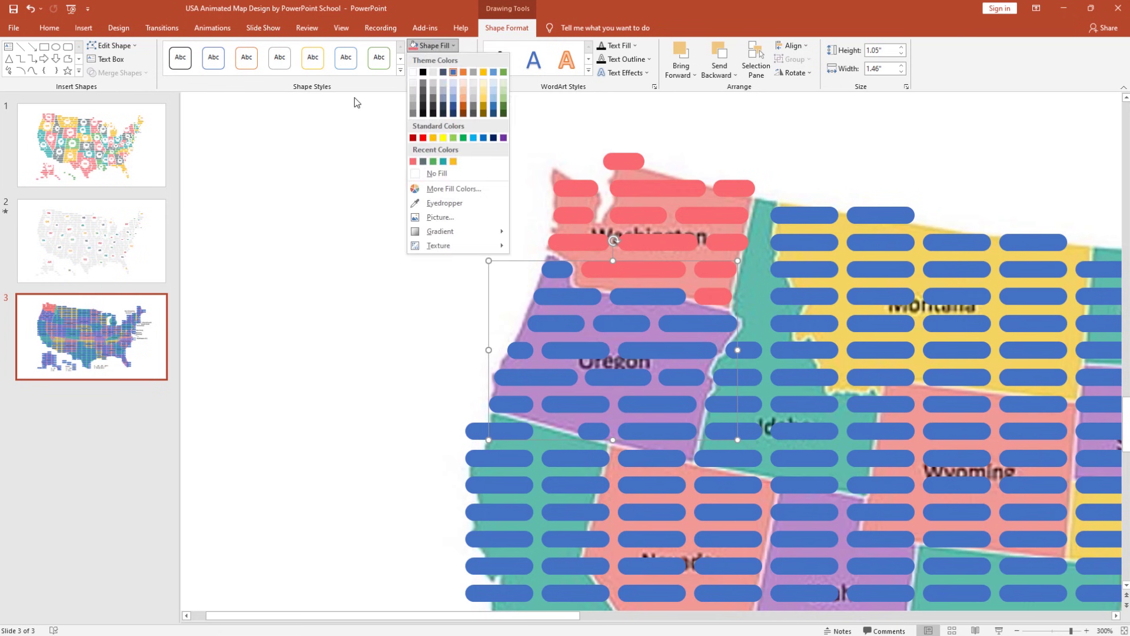
{"action": "left_click", "coordinate": [453, 161]}
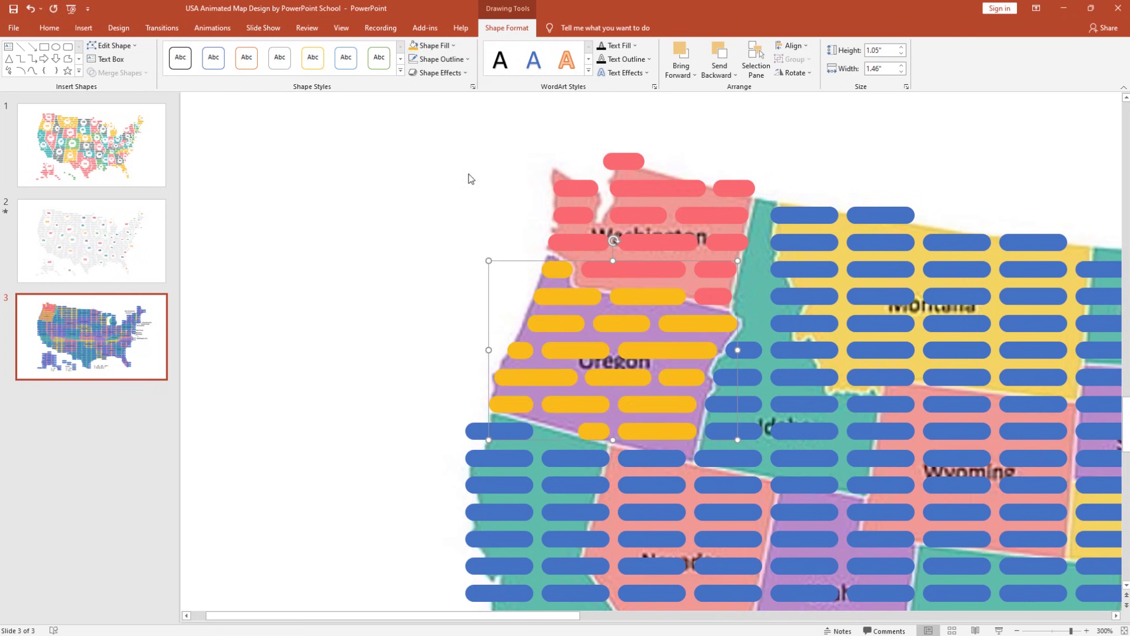
Resize the dashes in Idaho's upper rows to fit the narrow panhandle and the Montana border.
{"action": "left_click_drag", "start_coordinate": [804, 215], "coordinate": [788, 215]}
{"action": "left_click_drag", "start_coordinate": [822, 215], "coordinate": [789, 242]}
{"action": "left_click_drag", "start_coordinate": [823, 241], "coordinate": [781, 242]}
{"action": "left_click_drag", "start_coordinate": [811, 270], "coordinate": [785, 269]}
{"action": "left_click_drag", "start_coordinate": [812, 296], "coordinate": [814, 350]}
{"action": "left_click_drag", "start_coordinate": [839, 377], "coordinate": [790, 377]}
{"action": "left_click_drag", "start_coordinate": [762, 378], "coordinate": [781, 377]}
Resize the dashes in Idaho's lower rows so they end at the Wyoming and Utah borders.
{"action": "left_click_drag", "start_coordinate": [847, 404], "coordinate": [881, 404]}
{"action": "left_click", "coordinate": [742, 430]}
{"action": "left_click_drag", "start_coordinate": [838, 404], "coordinate": [881, 431]}
{"action": "left_click_drag", "start_coordinate": [838, 431], "coordinate": [875, 430]}
{"action": "left_click_drag", "start_coordinate": [770, 431], "coordinate": [872, 458]}
{"action": "left_click_drag", "start_coordinate": [838, 458], "coordinate": [865, 485]}
{"action": "left_click", "coordinate": [807, 486]}
{"action": "left_click_drag", "start_coordinate": [771, 485], "coordinate": [815, 485]}
Unite all Idaho dashes into one shape and fill it with dark gray.
{"action": "left_click", "coordinate": [846, 431], "text": "shift"}
{"action": "left_click", "coordinate": [767, 216], "text": "shift"}
{"action": "left_click", "coordinate": [505, 28]}
{"action": "left_click", "coordinate": [117, 72]}
{"action": "left_click", "coordinate": [118, 90]}
Resize and shift the dashes in Montana's top three rows to fit between the Idaho and North Dakota borders.
{"action": "left_click_drag", "start_coordinate": [887, 212], "coordinate": [829, 212]}
{"action": "mouse_move", "coordinate": [882, 240]}
{"action": "left_mouse_down"}
{"action": "mouse_move", "coordinate": [824, 240]}
{"action": "mouse_move", "coordinate": [891, 242]}
{"action": "left_mouse_up"}
{"action": "left_click_drag", "start_coordinate": [957, 242], "coordinate": [932, 242]}
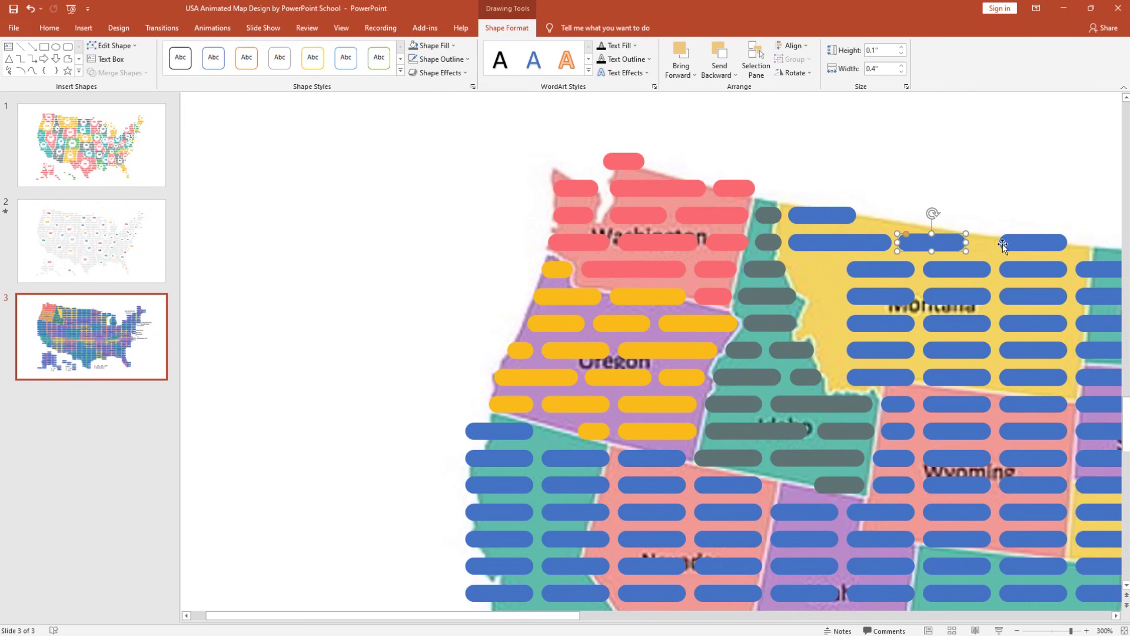
{"action": "left_click_drag", "start_coordinate": [1033, 242], "coordinate": [1006, 242]}
{"action": "left_click_drag", "start_coordinate": [1040, 242], "coordinate": [1090, 241]}
{"action": "left_click_drag", "start_coordinate": [888, 269], "coordinate": [833, 270]}
{"action": "left_click_drag", "start_coordinate": [859, 269], "coordinate": [847, 269]}
{"action": "mouse_move", "coordinate": [957, 269]}
{"action": "left_mouse_down"}
{"action": "mouse_move", "coordinate": [888, 269]}
{"action": "mouse_move", "coordinate": [942, 269]}
{"action": "left_mouse_up"}
{"action": "left_click_drag", "start_coordinate": [1033, 269], "coordinate": [984, 269]}
{"action": "left_click_drag", "start_coordinate": [1120, 275], "coordinate": [1056, 277]}
Fit the dashes in Montana's fourth and fifth rows to its western and eastern borders, varying their widths.
{"action": "left_click_drag", "start_coordinate": [888, 296], "coordinate": [874, 296]}
{"action": "left_click_drag", "start_coordinate": [833, 296], "coordinate": [809, 296]}
{"action": "left_click_drag", "start_coordinate": [957, 296], "coordinate": [986, 296]}
{"action": "left_click_drag", "start_coordinate": [1067, 296], "coordinate": [1079, 296]}
{"action": "left_click_drag", "start_coordinate": [880, 323], "coordinate": [837, 323]}
{"action": "left_click_drag", "start_coordinate": [930, 323], "coordinate": [967, 323]}
{"action": "left_click_drag", "start_coordinate": [1099, 323], "coordinate": [1109, 323]}
{"action": "left_click_drag", "start_coordinate": [1067, 324], "coordinate": [1076, 324]}
Fit the dashes in Montana's two lowest rows to its Idaho and eastern borders.
{"action": "left_click_drag", "start_coordinate": [880, 350], "coordinate": [854, 350]}
{"action": "left_click_drag", "start_coordinate": [957, 350], "coordinate": [991, 350]}
{"action": "left_click_drag", "start_coordinate": [1100, 351], "coordinate": [1109, 351]}
{"action": "left_click_drag", "start_coordinate": [1067, 350], "coordinate": [1108, 377]}
{"action": "left_click_drag", "start_coordinate": [1067, 377], "coordinate": [1076, 377]}
{"action": "left_click_drag", "start_coordinate": [1000, 377], "coordinate": [1026, 377]}
{"action": "left_click_drag", "start_coordinate": [847, 378], "coordinate": [828, 377]}
Merge all Montana dashes into one shape and fill it with golden yellow.
{"action": "left_click", "coordinate": [974, 378], "text": "shift"}
{"action": "left_click", "coordinate": [822, 215], "text": "shift"}
{"action": "left_click", "coordinate": [124, 73]}
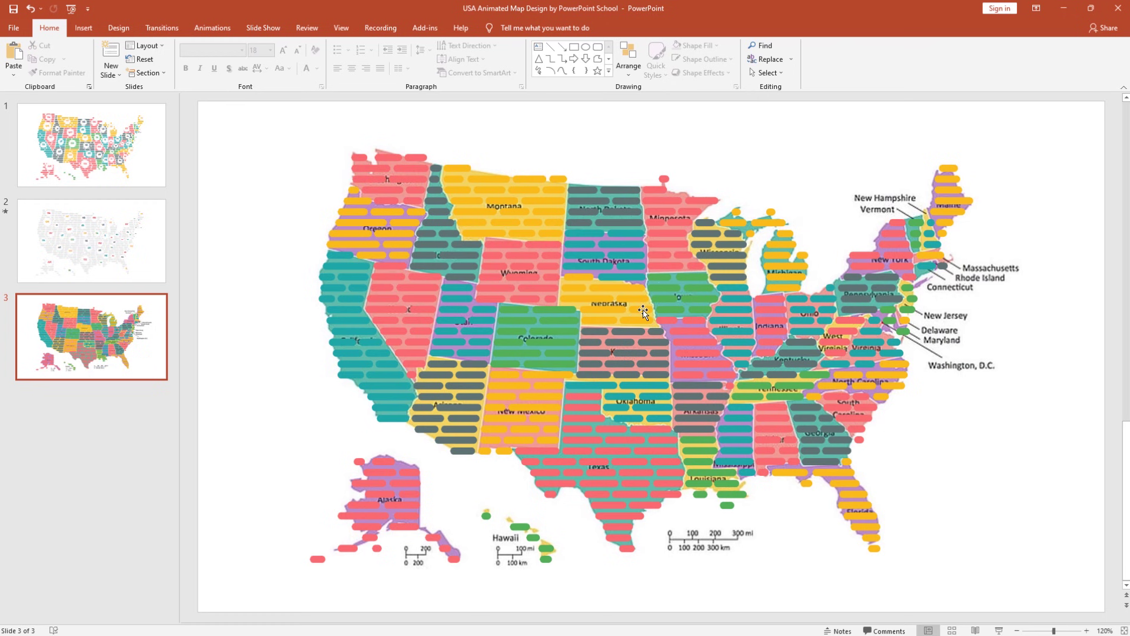
Delete the guide map picture from the slide's layout in the slide master and return to the normal slide view.
{"action": "left_click", "coordinate": [341, 28]}
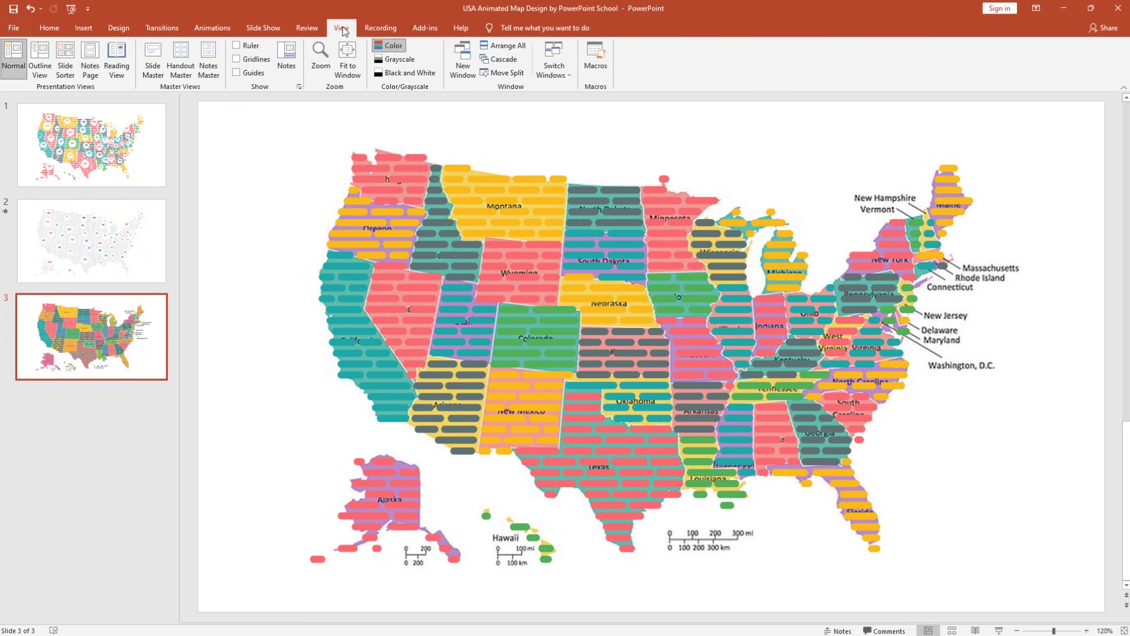
{"action": "left_click", "coordinate": [153, 59]}
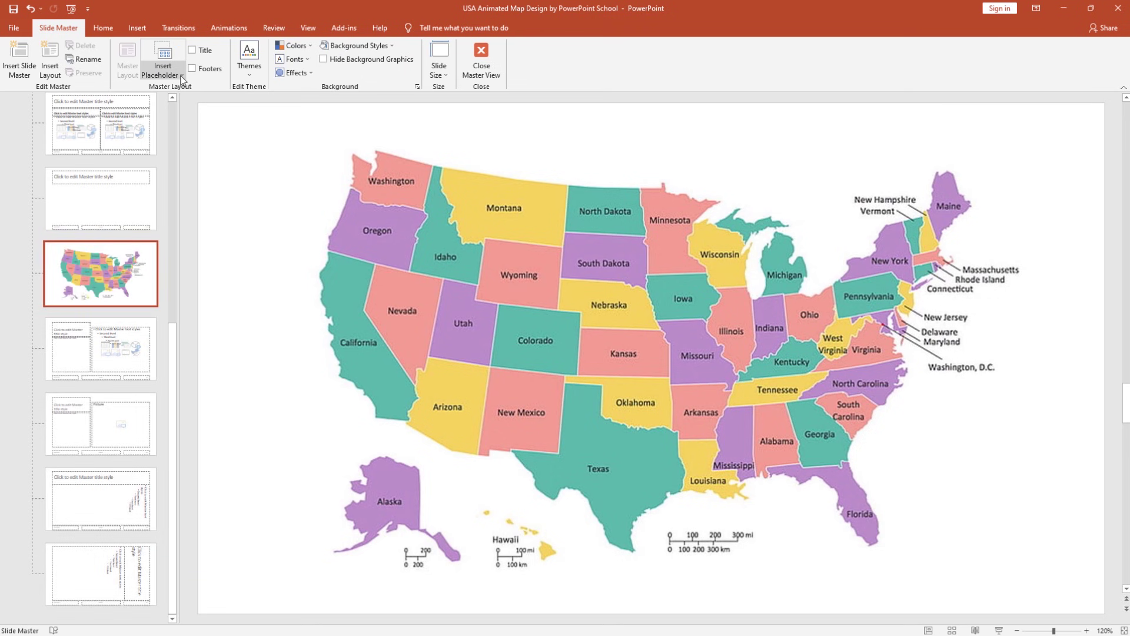
{"action": "left_click", "coordinate": [405, 292]}
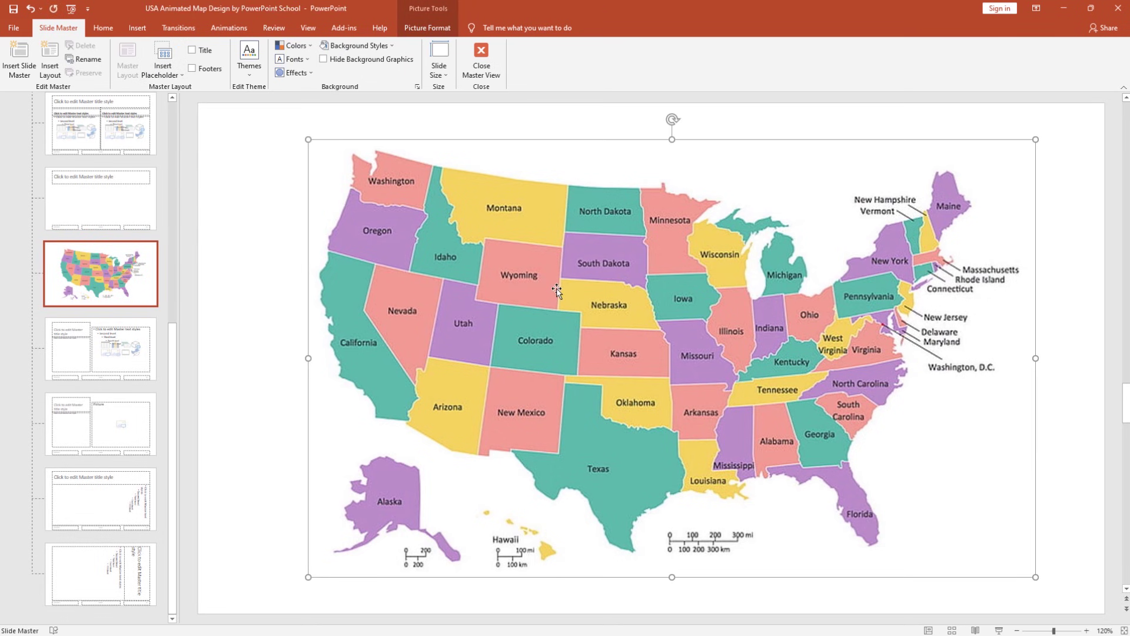
{"action": "key", "text": "Delete"}
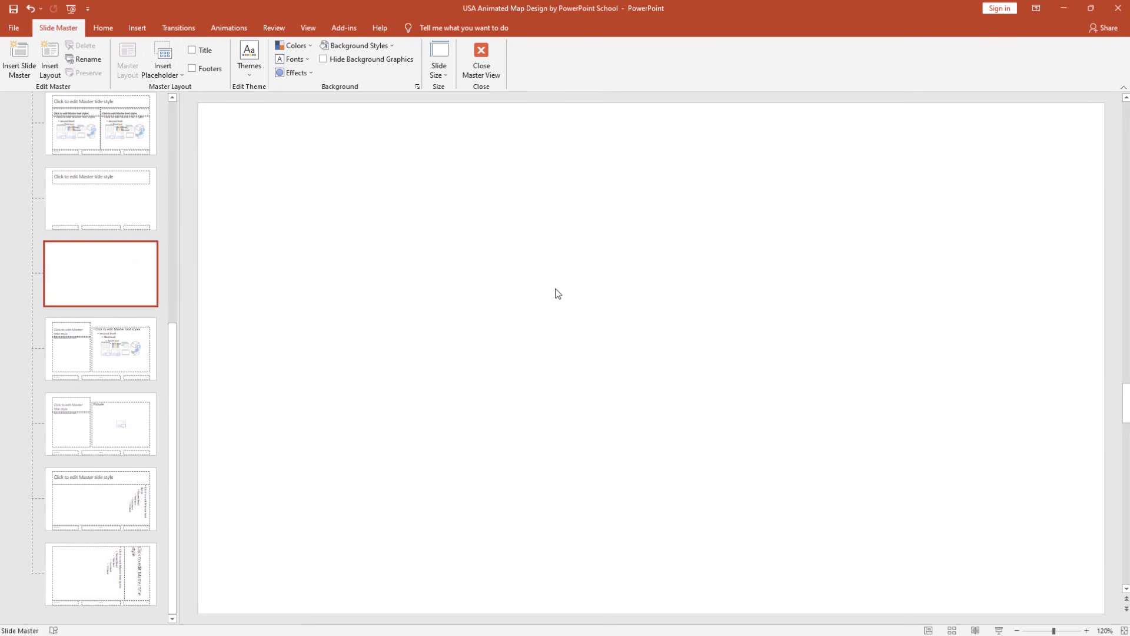
{"action": "left_click", "coordinate": [481, 59]}
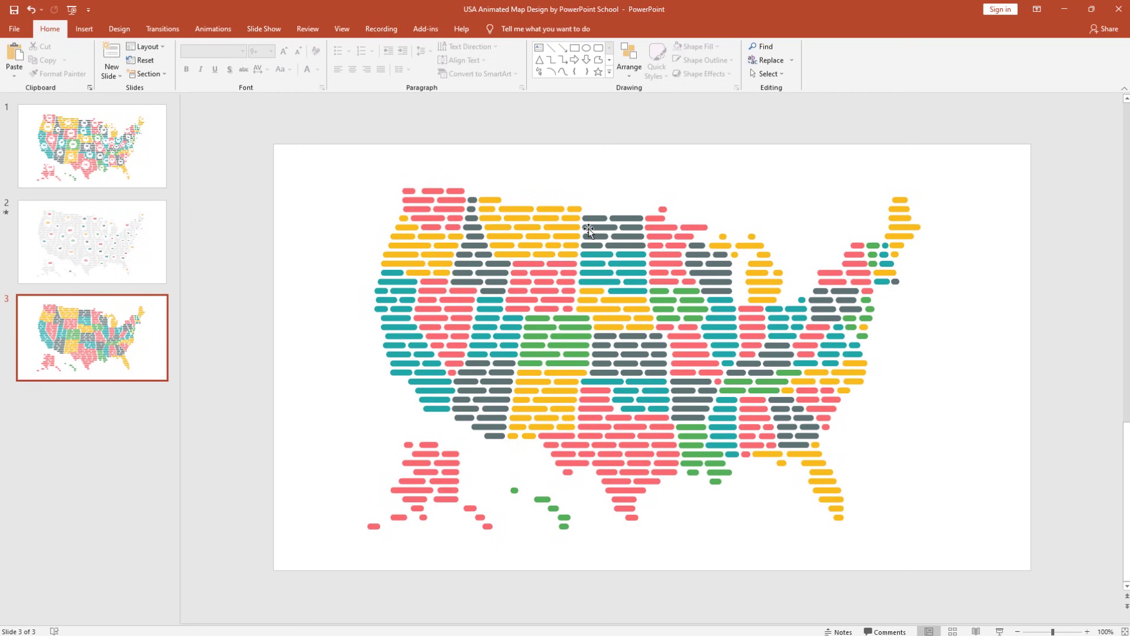
Draw a circle about 0.68" in diameter over Oregon with a white fill and no outline.
{"action": "left_click", "coordinate": [586, 49]}
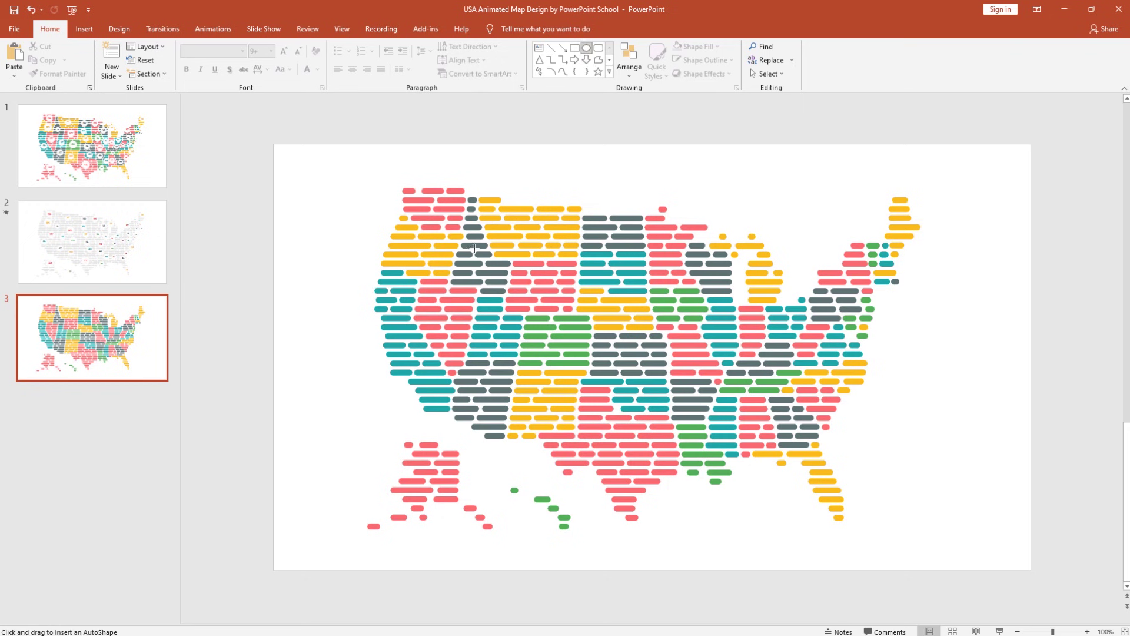
{"action": "left_click_drag", "start_coordinate": [428, 253], "coordinate": [441, 265]}
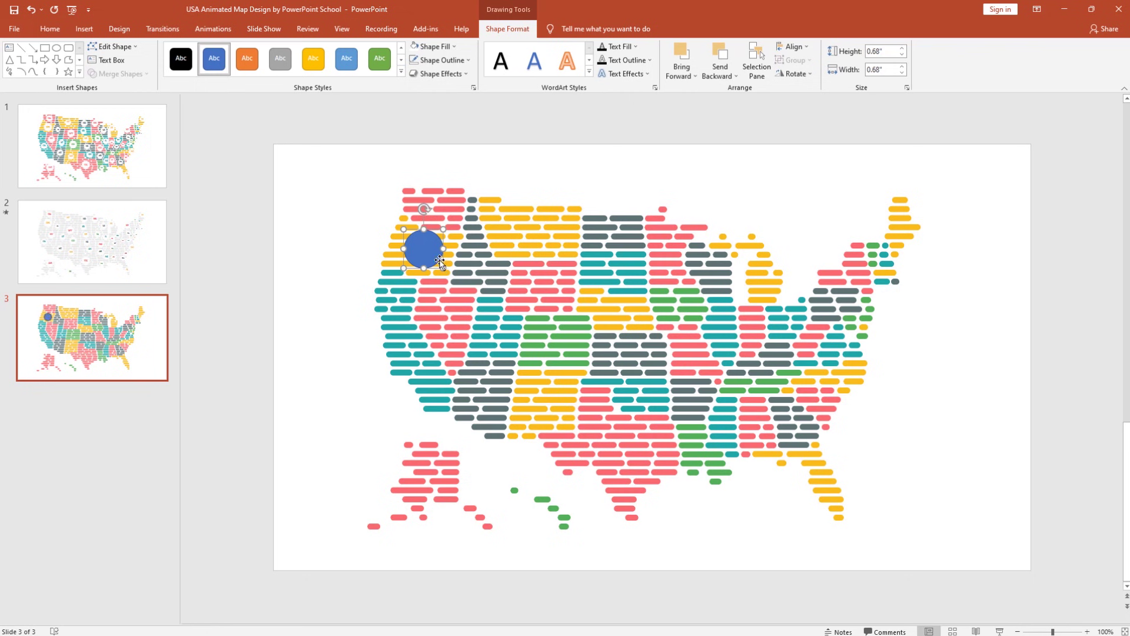
{"action": "left_click", "coordinate": [449, 47]}
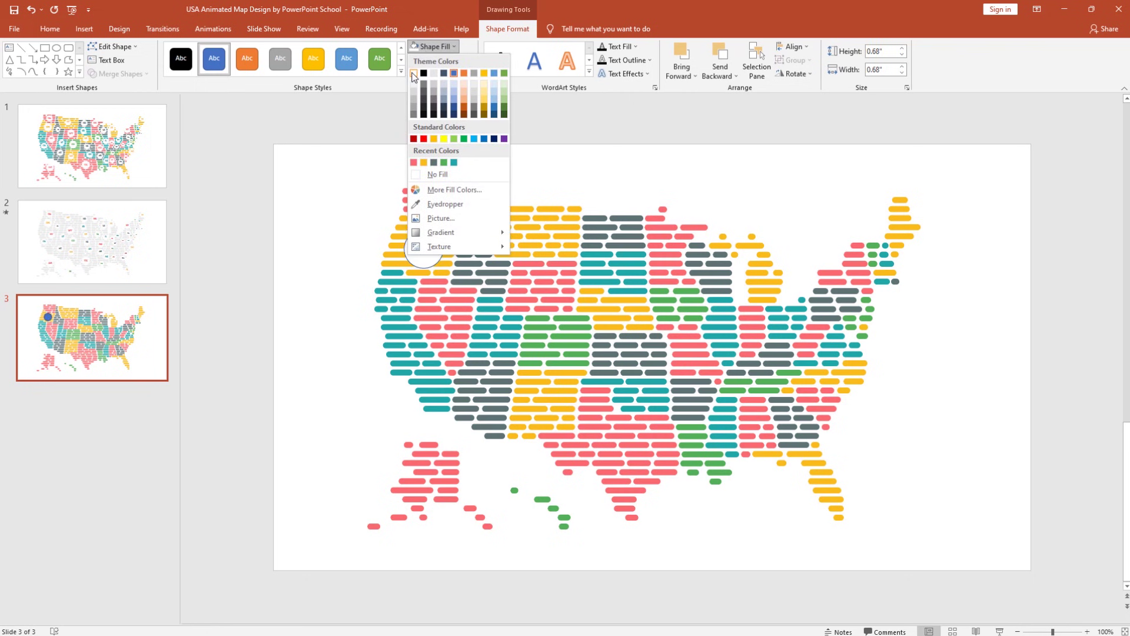
{"action": "left_click", "coordinate": [413, 74]}
{"action": "left_click", "coordinate": [450, 59]}
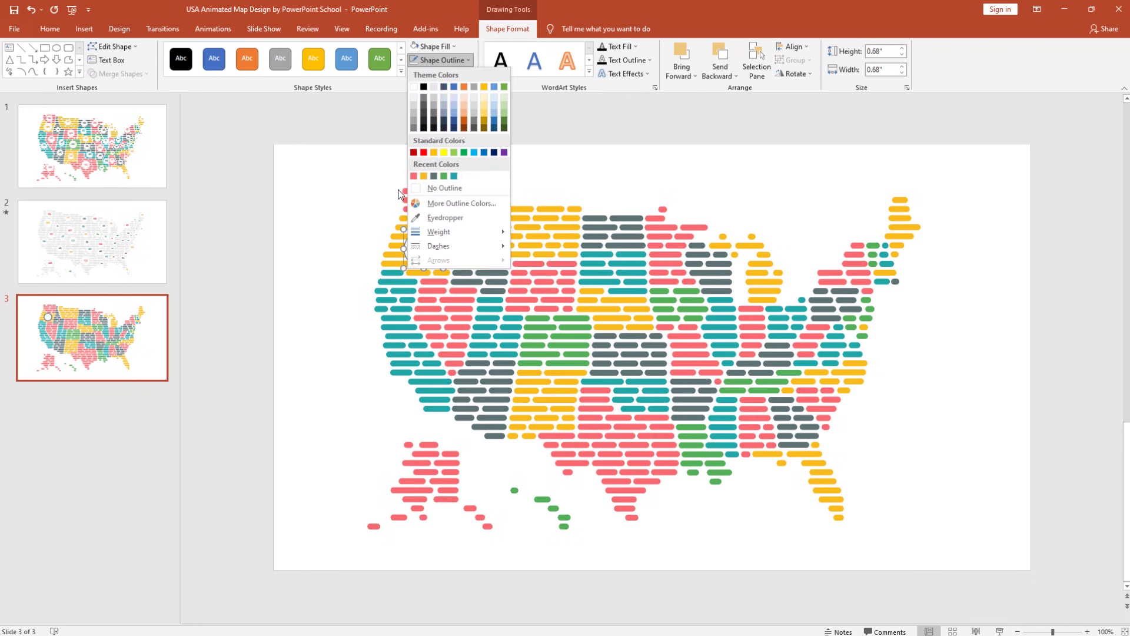
{"action": "left_click", "coordinate": [419, 189]}
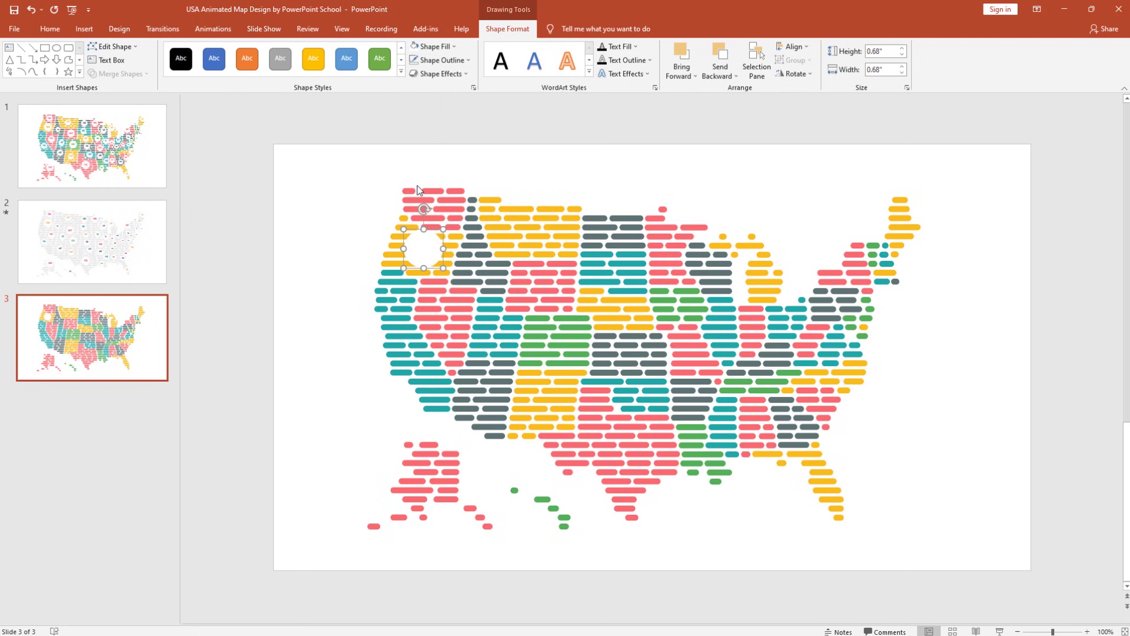
Set the white circle's fill transparency to 26%.
{"action": "left_click", "coordinate": [473, 88]}
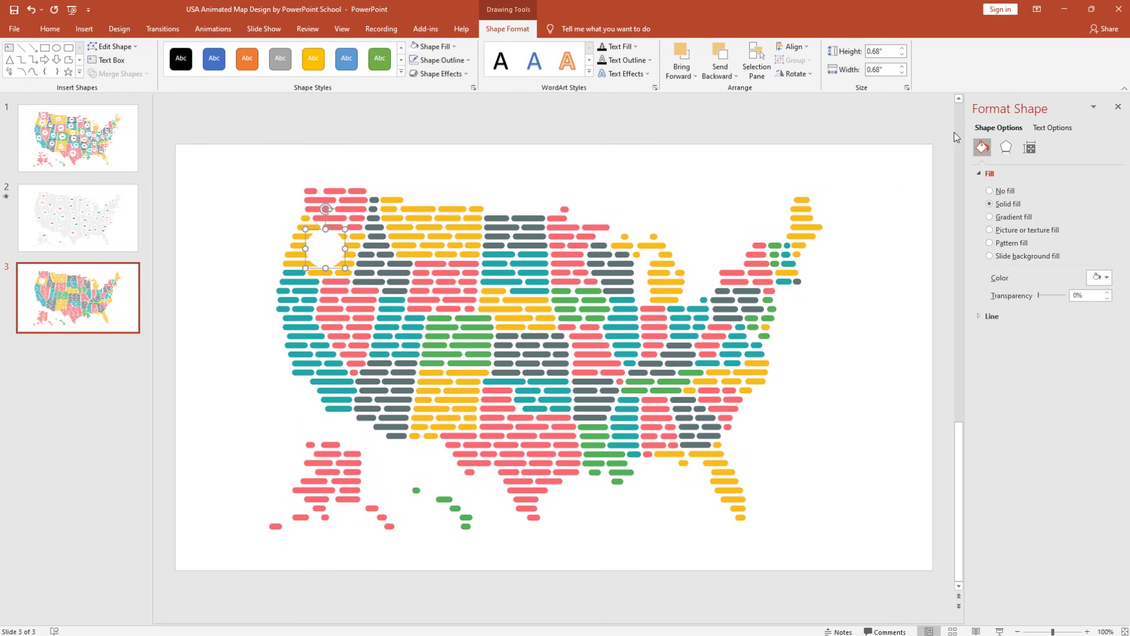
{"action": "left_click", "coordinate": [1072, 296]}
{"action": "type", "text": "26"}
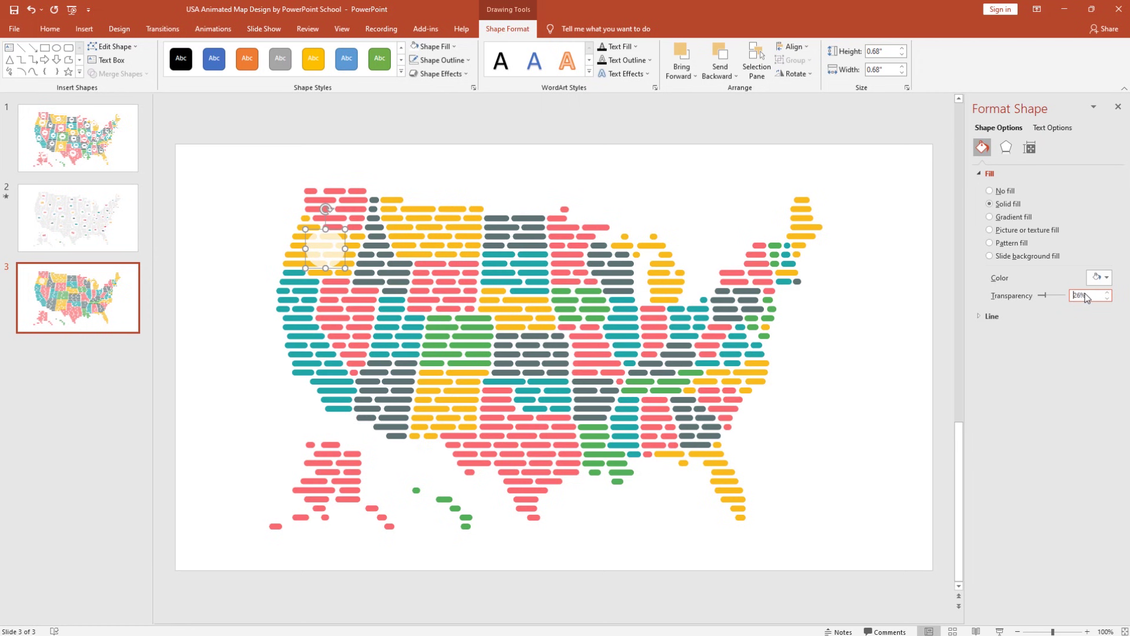
Give the white circle an Offset: Center outer shadow with 80% transparency and 8 pt blur.
{"action": "left_click", "coordinate": [1007, 147]}
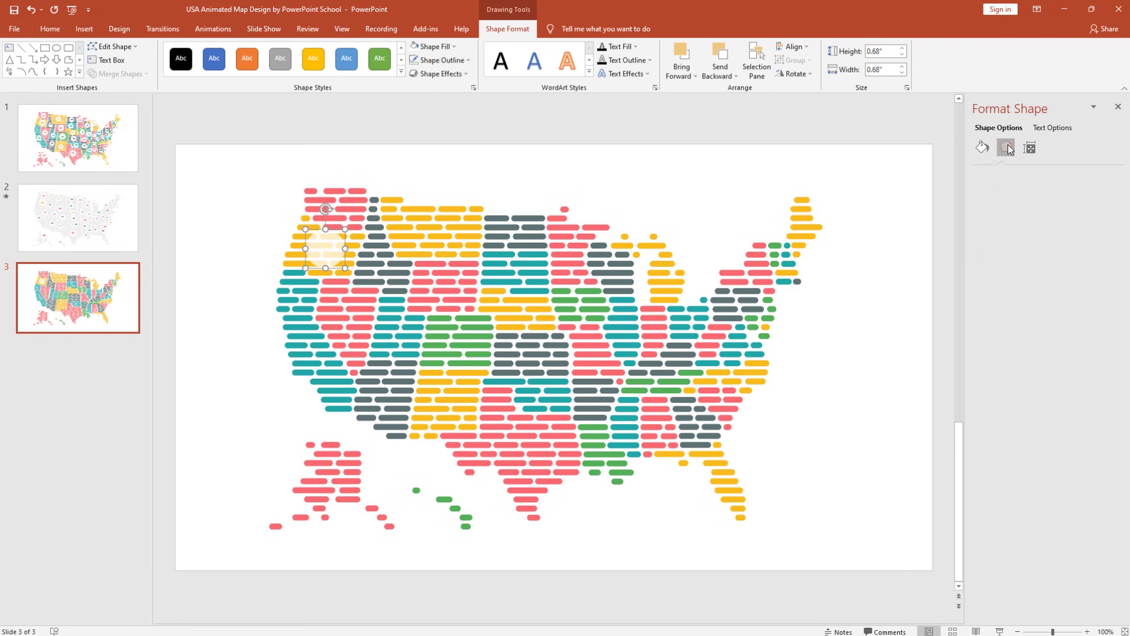
{"action": "left_click", "coordinate": [1107, 190]}
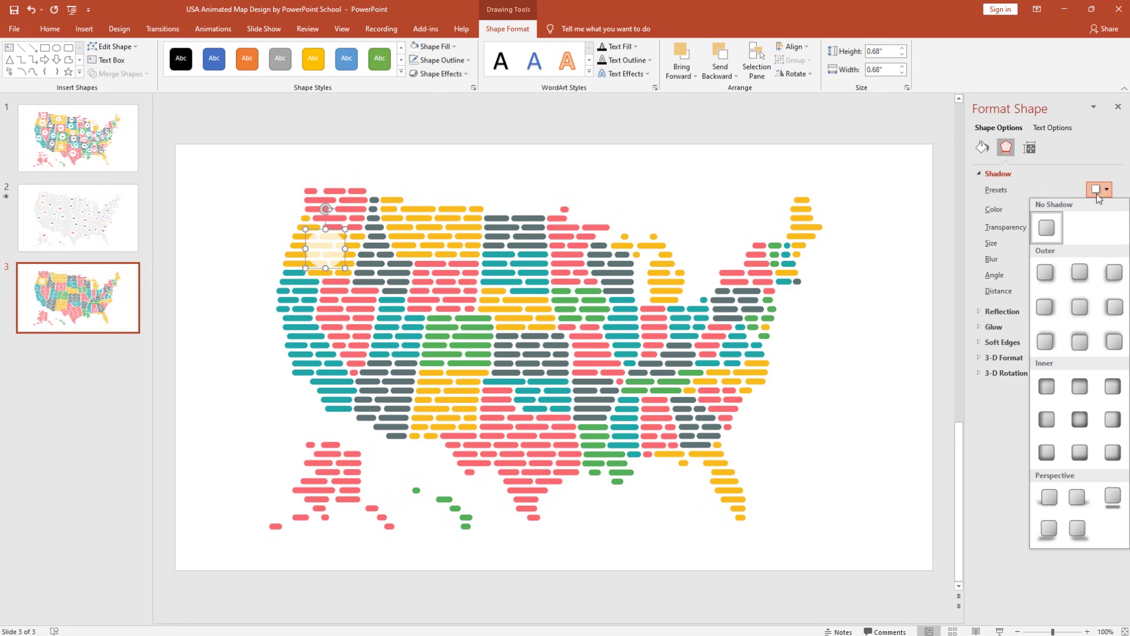
{"action": "left_click", "coordinate": [1074, 310]}
{"action": "left_click_drag", "start_coordinate": [1086, 226], "coordinate": [1066, 221]}
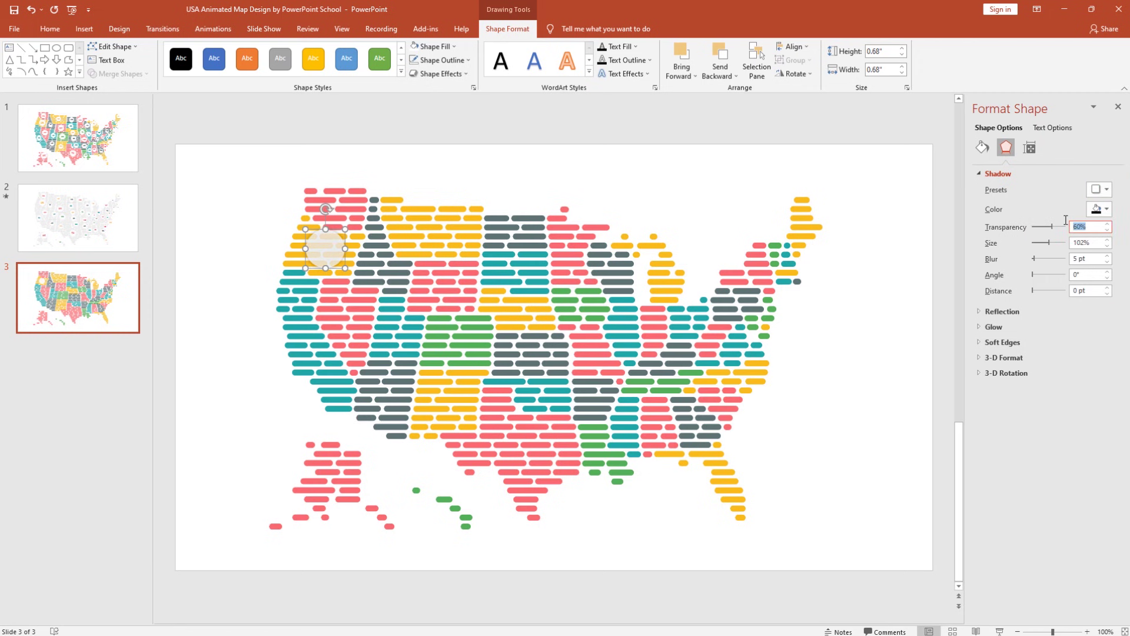
{"action": "type", "text": "80"}
{"action": "left_click_drag", "start_coordinate": [1092, 260], "coordinate": [1071, 259]}
{"action": "type", "text": "8"}
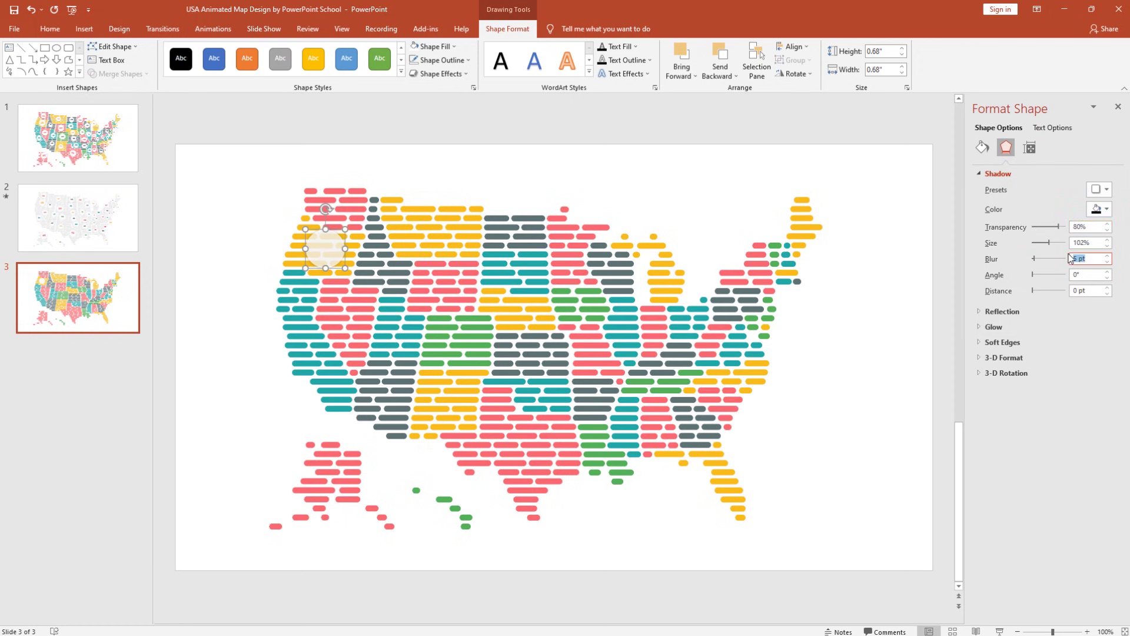
{"action": "key", "text": "Return"}
Make a smaller copy of the white circle with its fill transparency set to 13%.
{"action": "scroll", "coordinate": [355, 293], "scroll_direction": "up", "scroll_amount": 10, "text": "ctrl"}
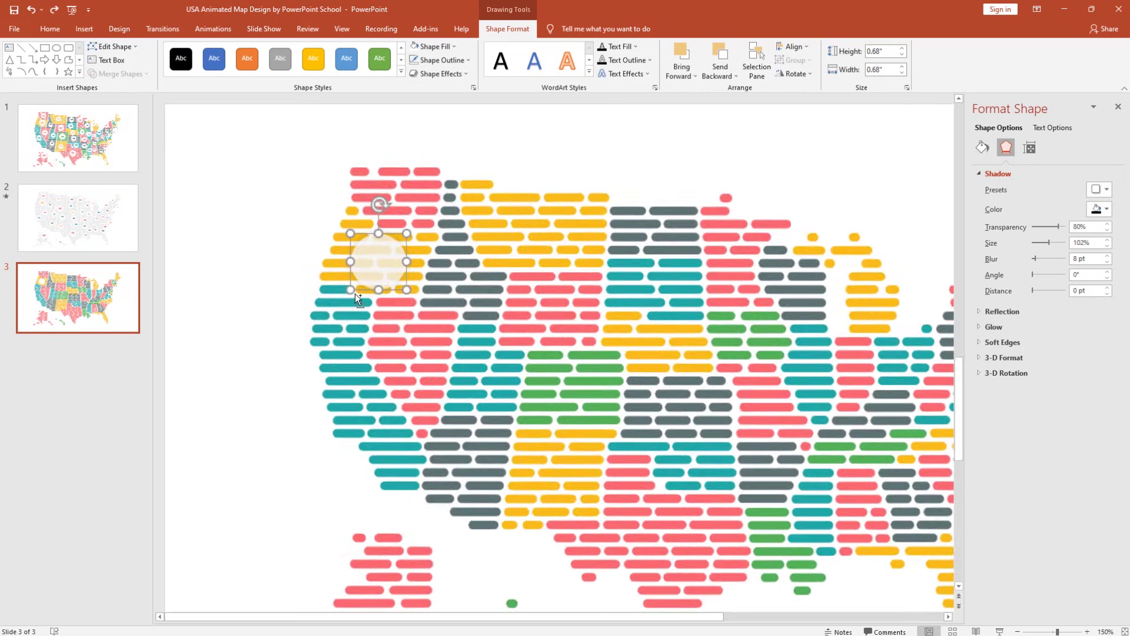
{"action": "key", "text": "ctrl+d"}
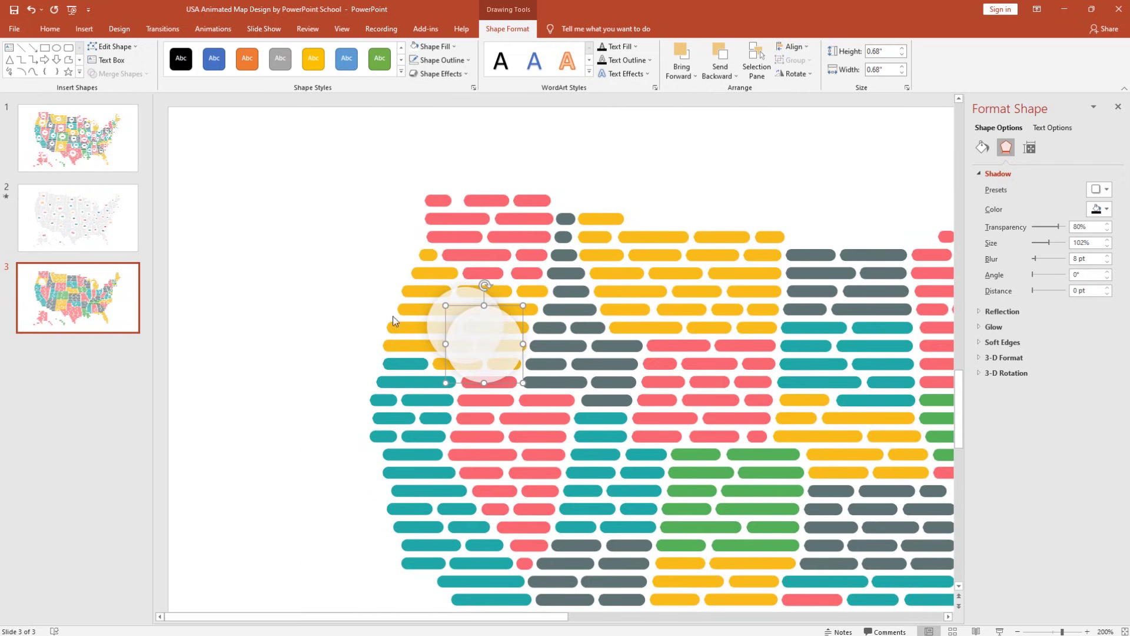
{"action": "left_click", "coordinate": [981, 148]}
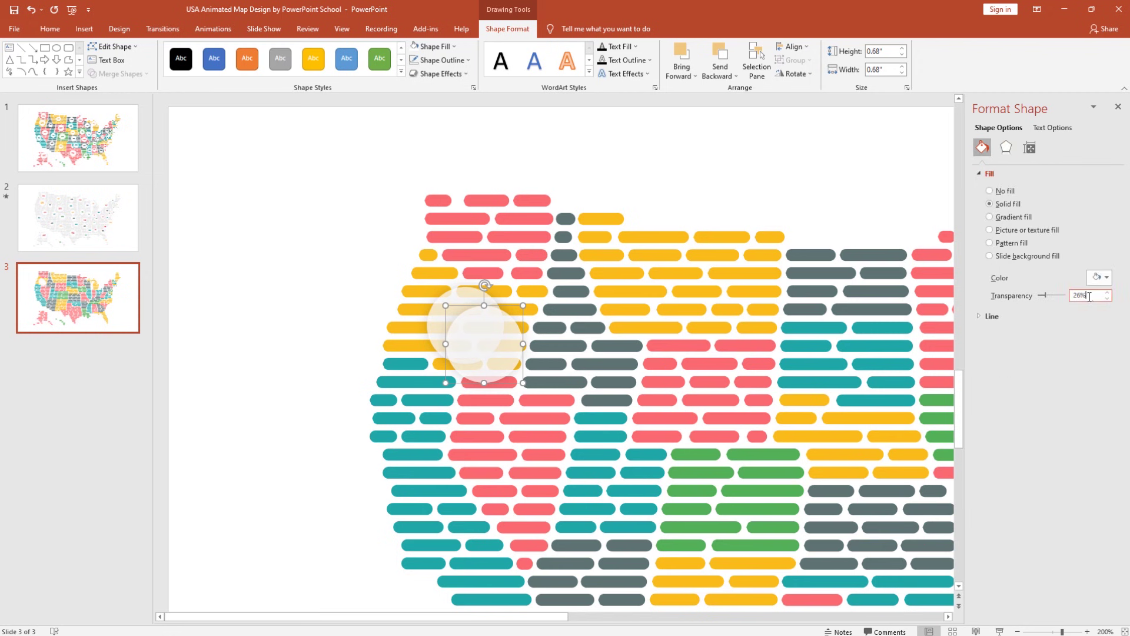
{"action": "type", "text": "13"}
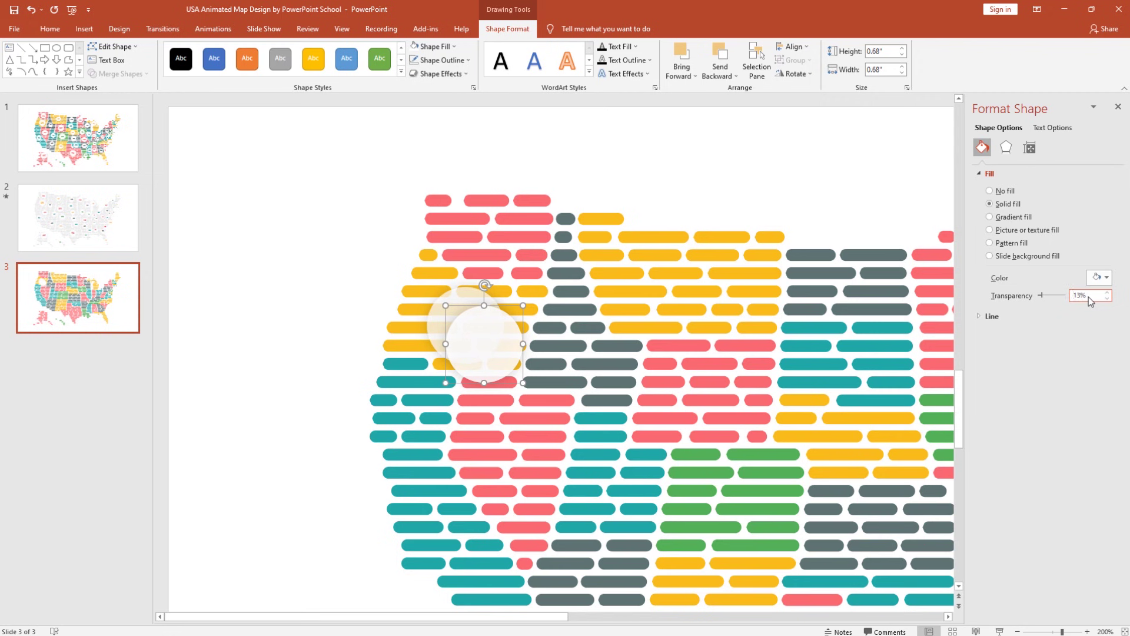
{"action": "left_click_drag", "start_coordinate": [522, 305], "coordinate": [510, 317]}
Align the two white circles concentrically, centring them both horizontally and vertically.
{"action": "left_click", "coordinate": [455, 301], "text": "shift"}
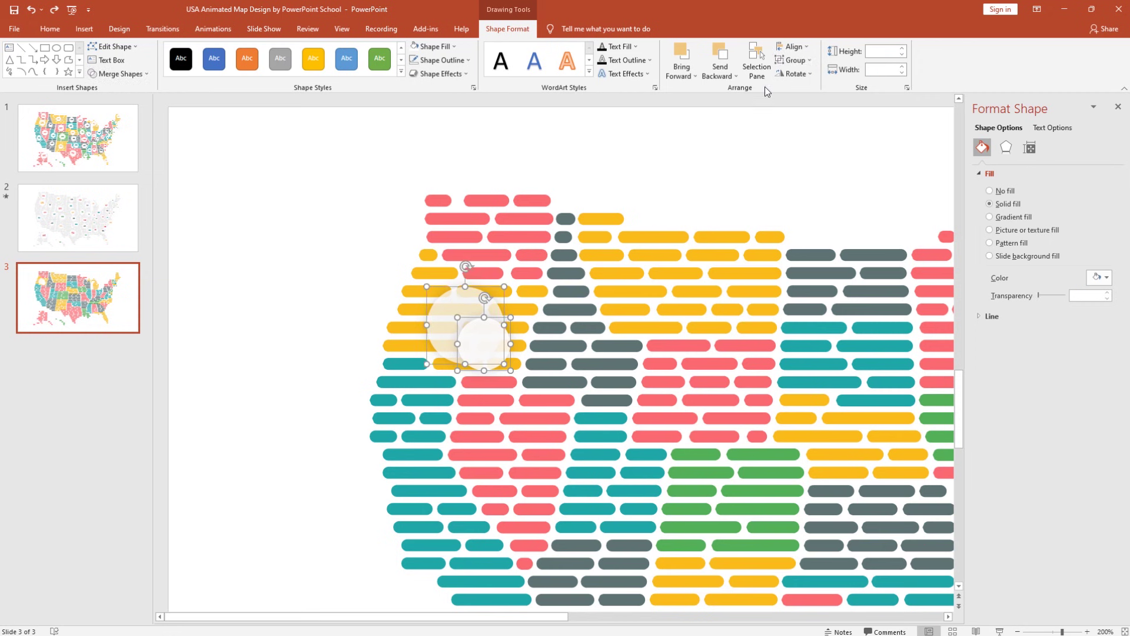
{"action": "left_click", "coordinate": [792, 47]}
{"action": "left_click", "coordinate": [812, 76]}
{"action": "left_click", "coordinate": [792, 47]}
{"action": "left_click", "coordinate": [826, 119]}
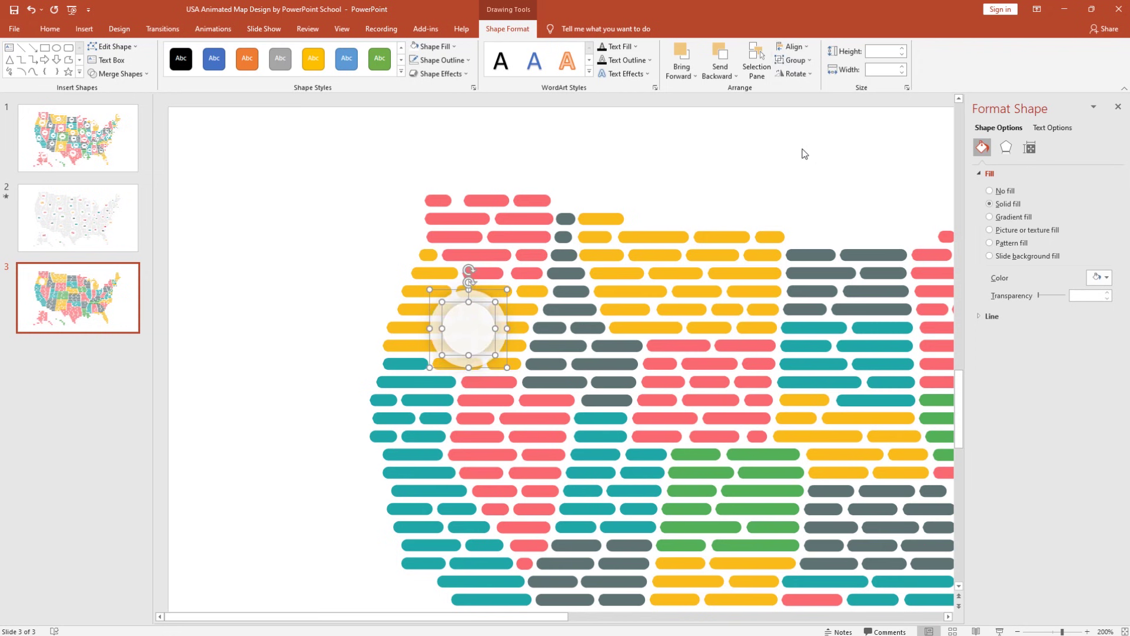
Add a text box reading "US" over the white circles.
{"action": "left_click", "coordinate": [8, 48]}
{"action": "left_click_drag", "start_coordinate": [413, 308], "coordinate": [509, 345]}
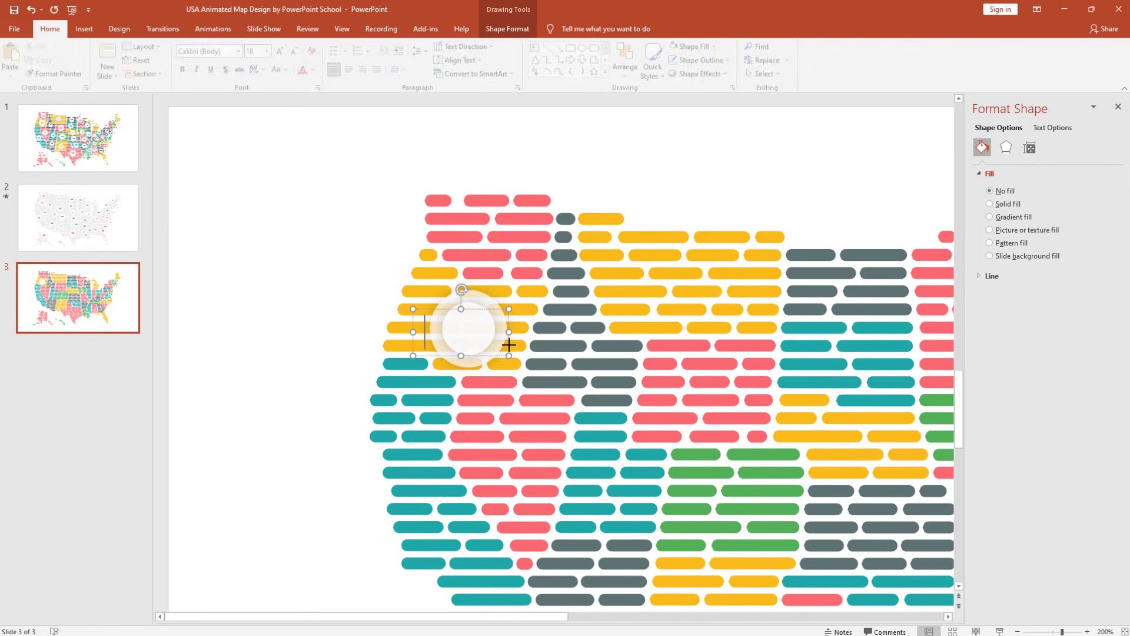
{"action": "type", "text": "US"}
Format the US label as centred, coral pink, 16 pt Montserrat ExtraBold text and place it in the middle of the circles.
{"action": "key", "text": "ctrl+a"}
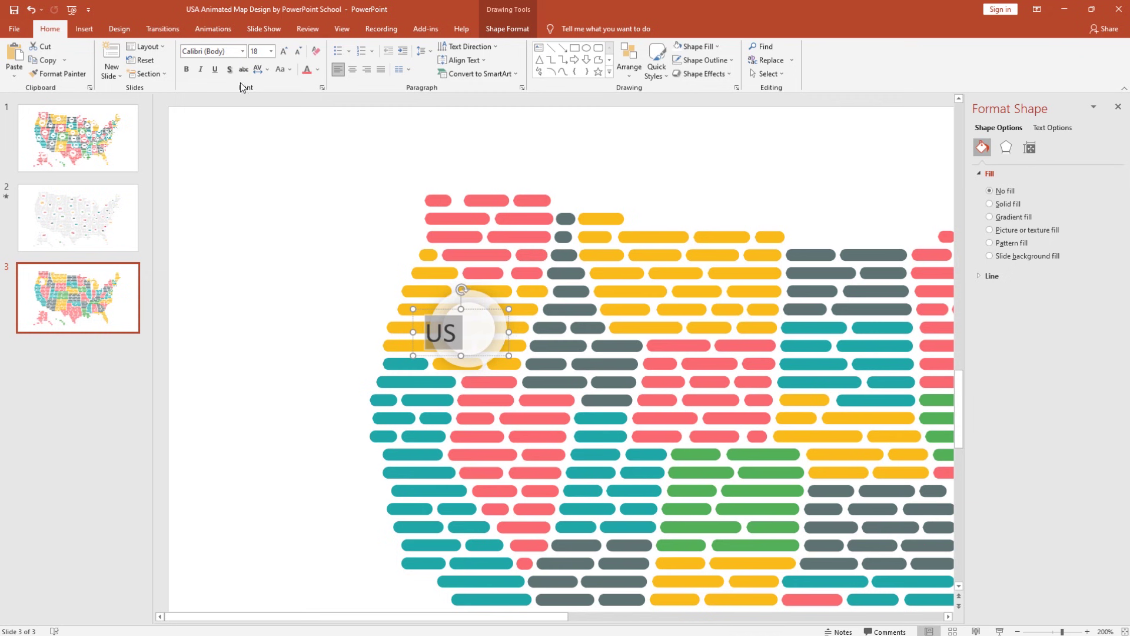
{"action": "left_click", "coordinate": [218, 52]}
{"action": "type", "text": "Montserrat ExtraB"}
{"action": "key", "text": "Return"}
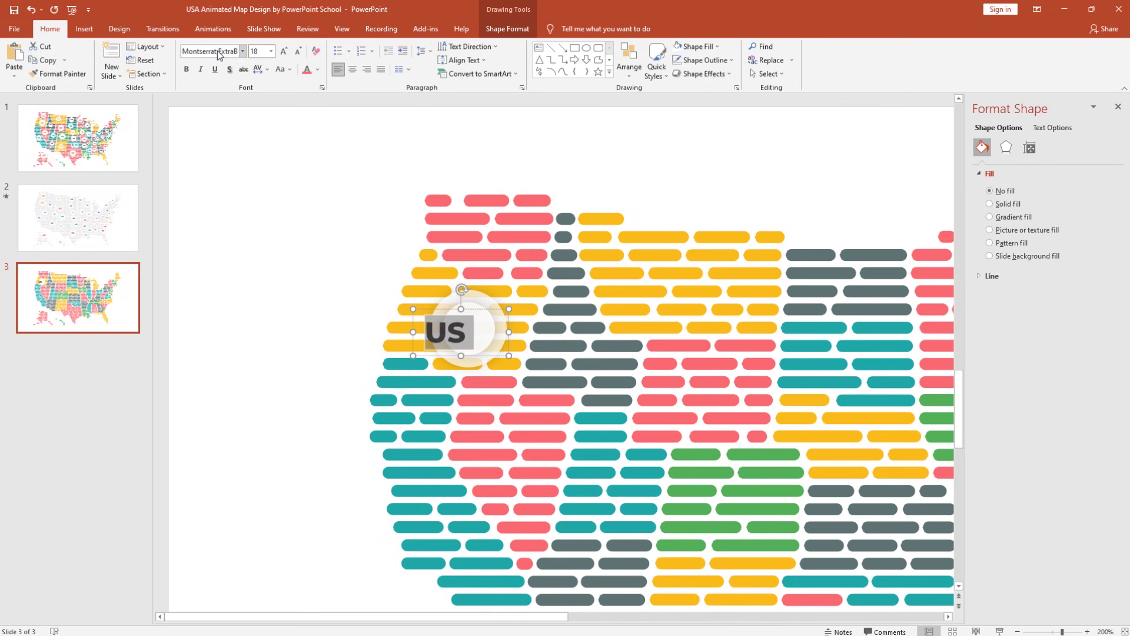
{"action": "left_click", "coordinate": [351, 70]}
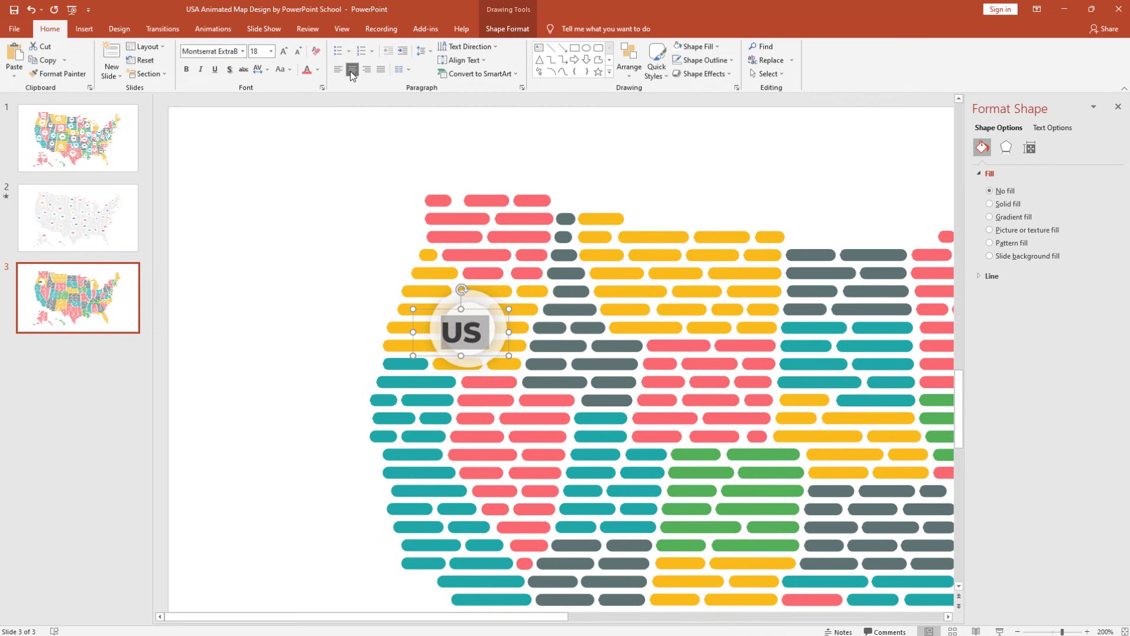
{"action": "left_click", "coordinate": [308, 72]}
{"action": "left_click", "coordinate": [298, 51]}
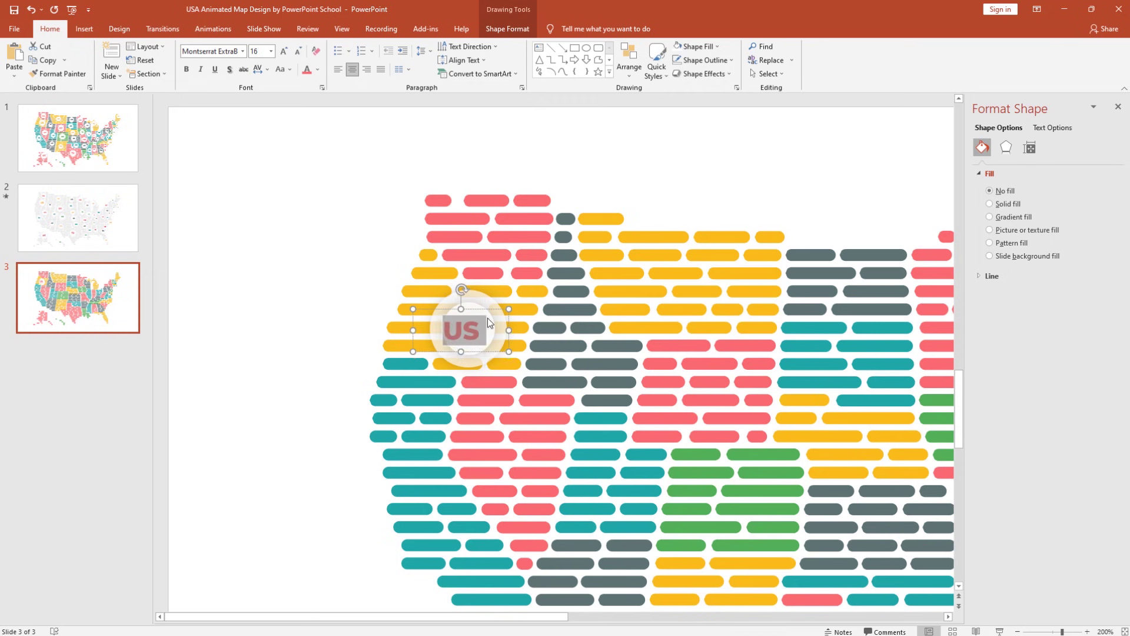
{"action": "left_click_drag", "start_coordinate": [490, 354], "coordinate": [497, 351]}
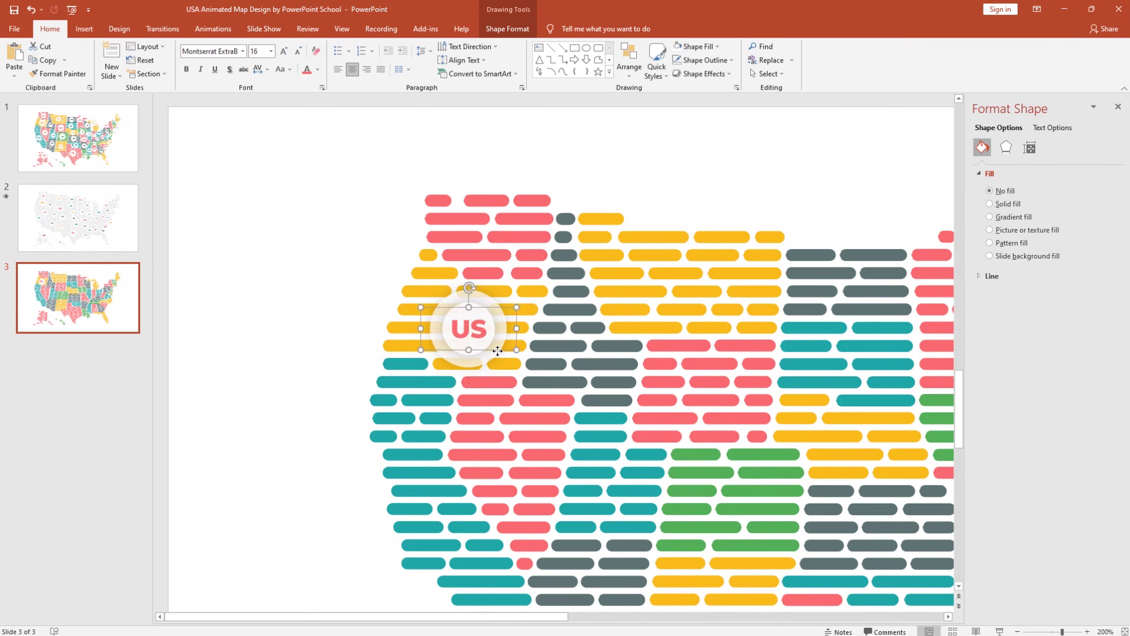
Group the two circles with the US label and adjust the group's position over Oregon.
{"action": "left_click_drag", "start_coordinate": [285, 249], "coordinate": [566, 388]}
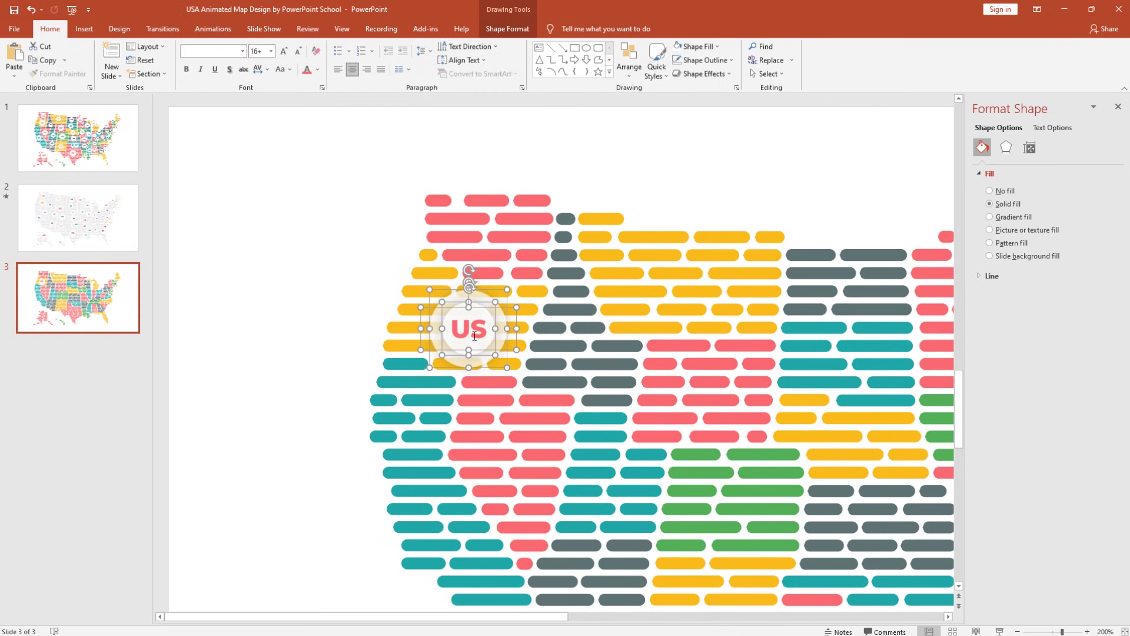
{"action": "key", "text": "ctrl+g"}
{"action": "mouse_move", "coordinate": [496, 334]}
{"action": "left_mouse_down"}
{"action": "mouse_move", "coordinate": [444, 309]}
{"action": "mouse_move", "coordinate": [467, 332]}
{"action": "mouse_move", "coordinate": [505, 329]}
{"action": "mouse_move", "coordinate": [517, 238]}
{"action": "mouse_move", "coordinate": [488, 331]}
{"action": "left_mouse_up"}
Duplicate the grouped US marker and place copies over Washington and other states.
{"action": "key", "text": "ctrl+d"}
{"action": "scroll", "coordinate": [488, 330], "scroll_direction": "down", "scroll_amount": 5}
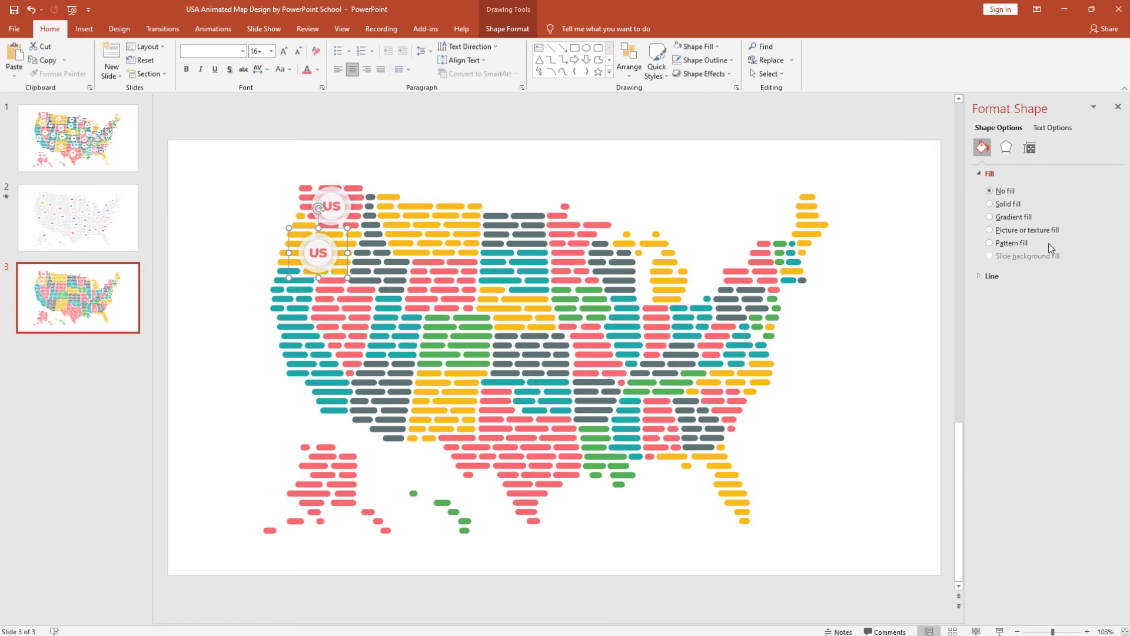
{"action": "left_click", "coordinate": [1117, 107]}
{"action": "key", "text": "ctrl+d"}
{"action": "left_click_drag", "start_coordinate": [401, 249], "coordinate": [536, 416]}
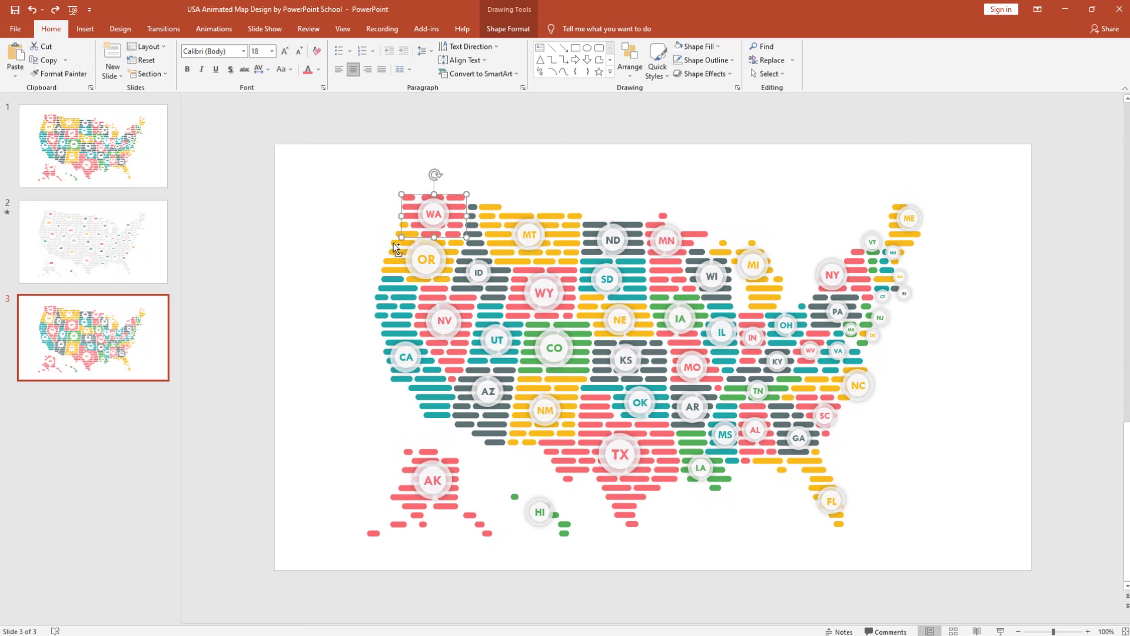
Fill all the state dash shapes across the map with the light grey theme colour, leaving the circular markers out of the selection.
{"action": "left_click", "coordinate": [406, 356], "text": "shift"}
{"action": "left_click", "coordinate": [530, 234], "text": "shift"}
{"action": "left_click", "coordinate": [544, 292], "text": "shift"}
{"action": "left_click", "coordinate": [607, 279], "text": "shift"}
{"action": "left_click", "coordinate": [666, 240], "text": "shift"}
{"action": "left_click", "coordinate": [754, 265], "text": "shift"}
{"action": "left_click", "coordinate": [712, 276], "text": "shift"}
{"action": "left_click", "coordinate": [697, 309], "text": "ctrl"}
{"action": "left_click", "coordinate": [619, 319], "text": "ctrl"}
{"action": "left_click", "coordinate": [554, 348], "text": "ctrl"}
{"action": "left_click", "coordinate": [497, 340], "text": "ctrl"}
{"action": "left_click", "coordinate": [488, 392], "text": "ctrl"}
{"action": "left_click", "coordinate": [562, 389], "text": "ctrl"}
{"action": "left_click", "coordinate": [615, 359], "text": "ctrl"}
{"action": "left_click", "coordinate": [639, 403], "text": "ctrl"}
{"action": "left_click", "coordinate": [701, 446], "text": "shift"}
{"action": "left_click", "coordinate": [727, 406], "text": "shift"}
{"action": "left_click", "coordinate": [755, 388], "text": "shift"}
{"action": "left_click", "coordinate": [764, 367], "text": "shift"}
{"action": "left_click", "coordinate": [720, 321], "text": "shift"}
{"action": "left_click", "coordinate": [690, 342], "text": "shift"}
{"action": "left_click", "coordinate": [802, 313], "text": "shift"}
{"action": "left_click", "coordinate": [827, 304], "text": "ctrl"}
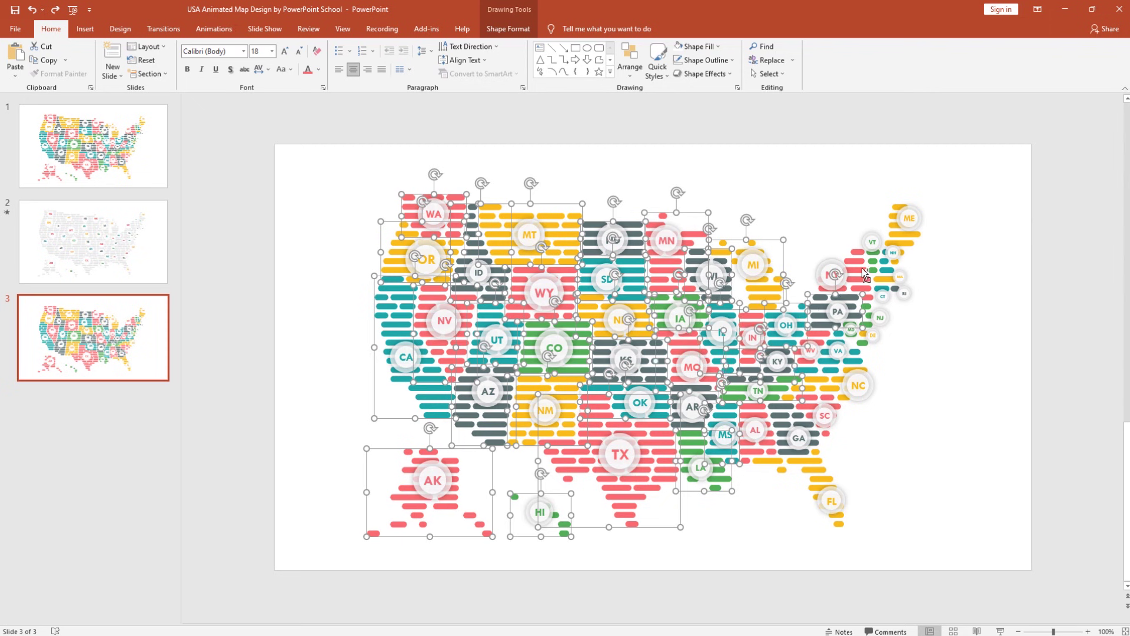
{"action": "left_click", "coordinate": [852, 269], "text": "ctrl"}
{"action": "left_click", "coordinate": [873, 260], "text": "ctrl"}
{"action": "left_click", "coordinate": [886, 259], "text": "ctrl"}
{"action": "left_click", "coordinate": [900, 235], "text": "ctrl"}
{"action": "left_click", "coordinate": [888, 278], "text": "ctrl"}
{"action": "left_click", "coordinate": [885, 287], "text": "ctrl"}
{"action": "left_click", "coordinate": [815, 354], "text": "ctrl"}
{"action": "left_click", "coordinate": [853, 342], "text": "ctrl"}
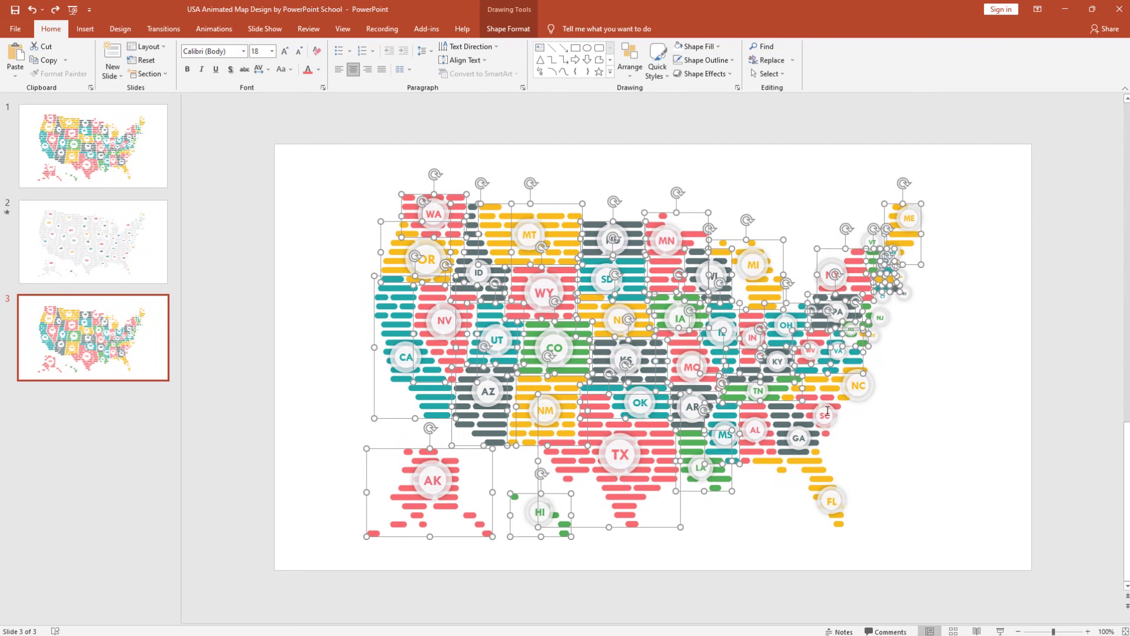
{"action": "left_click", "coordinate": [755, 415], "text": "ctrl"}
{"action": "left_click", "coordinate": [803, 461], "text": "ctrl"}
{"action": "left_click", "coordinate": [786, 416], "text": "ctrl"}
{"action": "left_click", "coordinate": [815, 406], "text": "ctrl"}
{"action": "left_click", "coordinate": [841, 377], "text": "ctrl"}
{"action": "left_click", "coordinate": [865, 316], "text": "ctrl"}
{"action": "left_click", "coordinate": [692, 388], "text": "ctrl"}
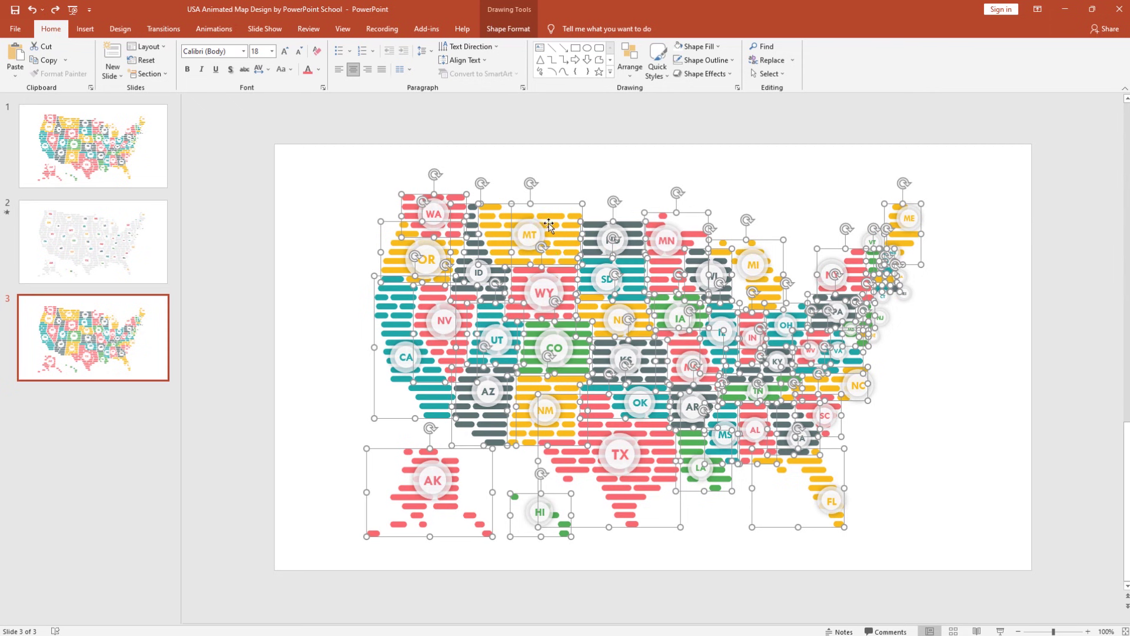
{"action": "left_click", "coordinate": [510, 31]}
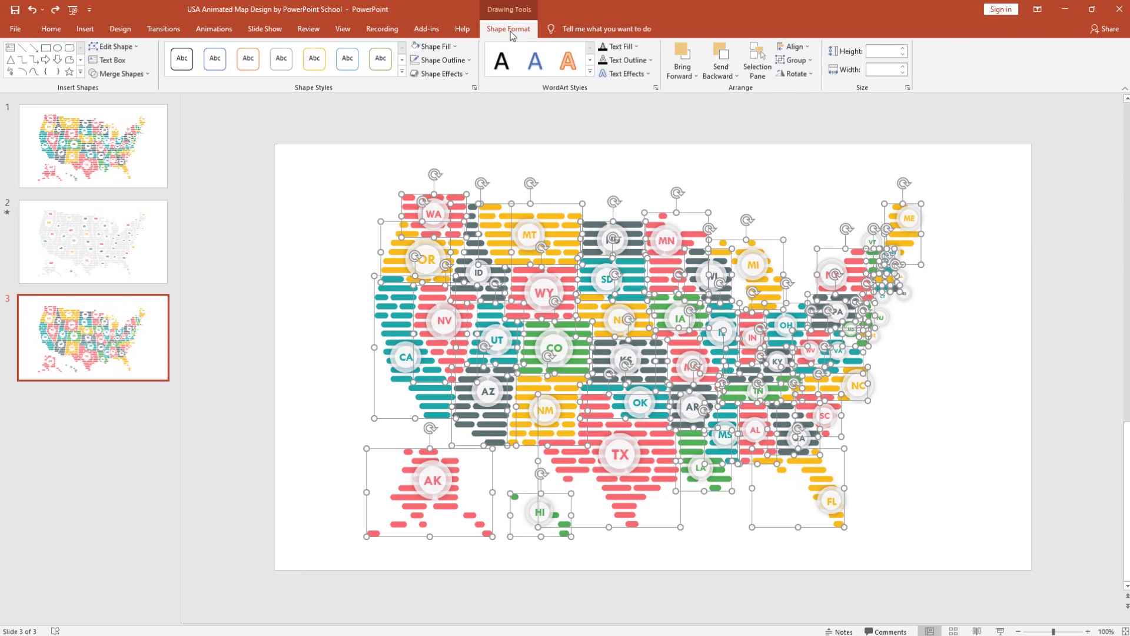
{"action": "left_click", "coordinate": [454, 46]}
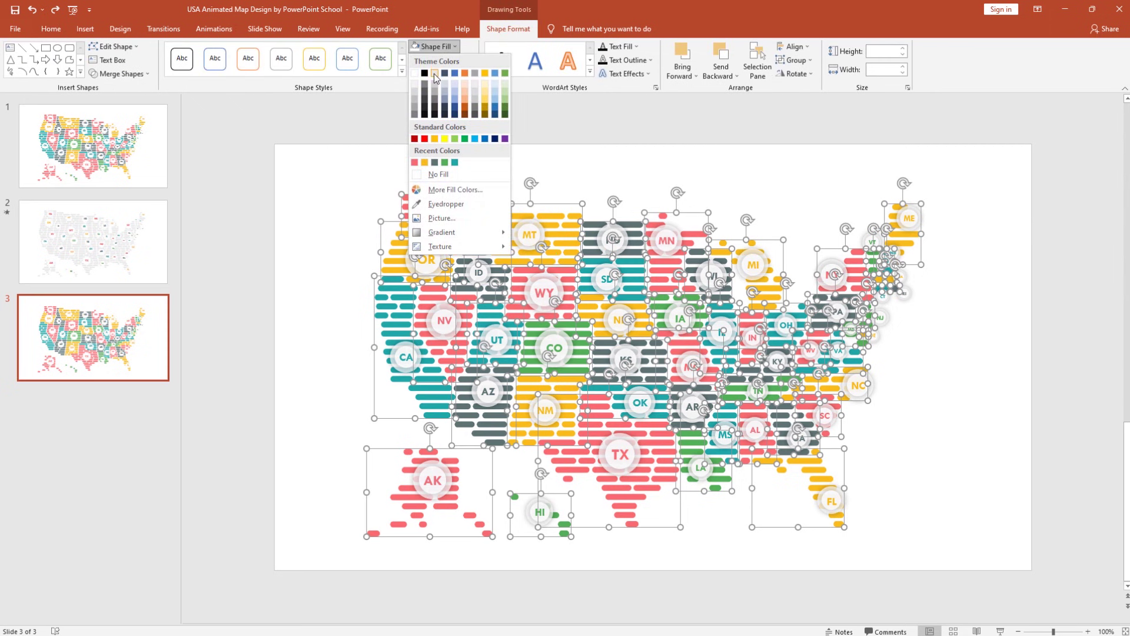
{"action": "left_click", "coordinate": [434, 73]}
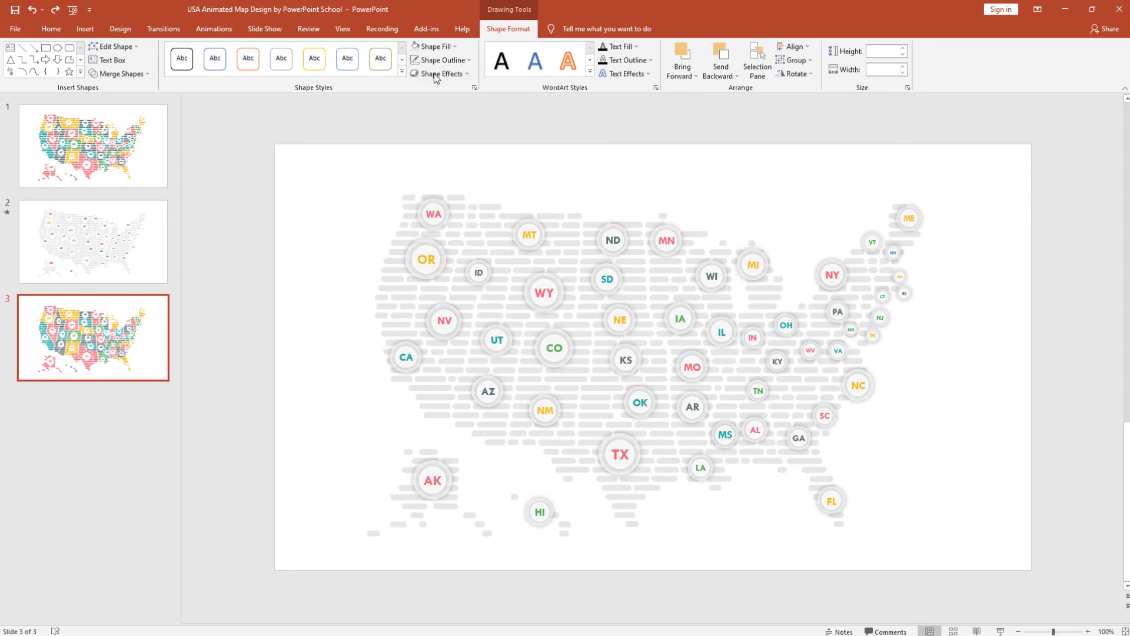
{"action": "left_click", "coordinate": [307, 299]}
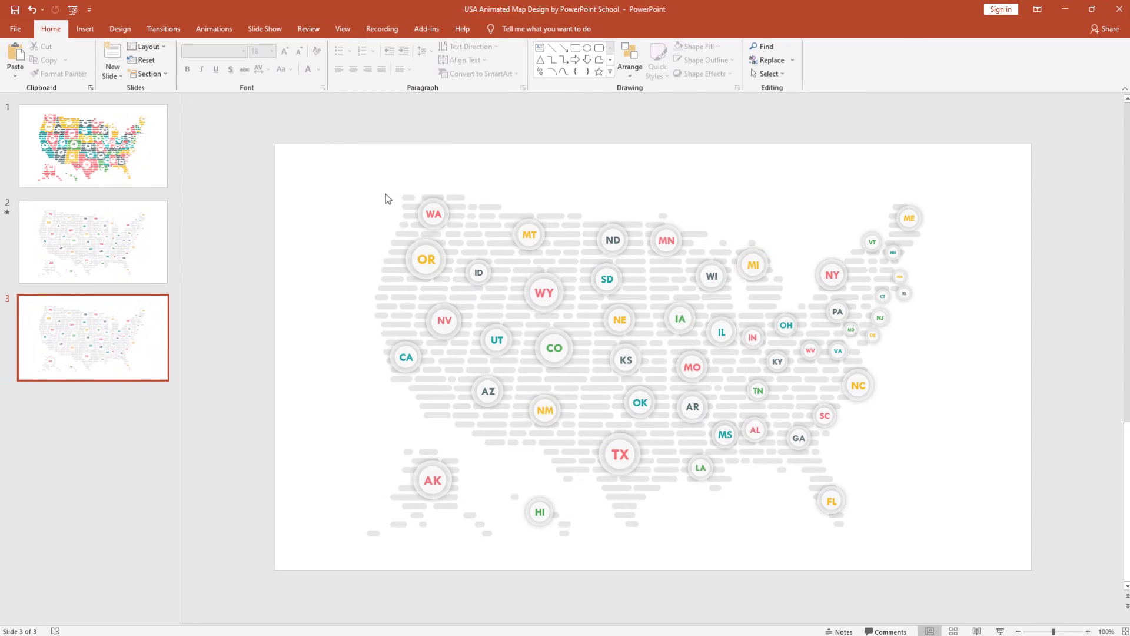
Add an Object Color emphasis animation in coral pink to the Washington dashes and shorten its duration.
{"action": "left_click", "coordinate": [405, 199]}
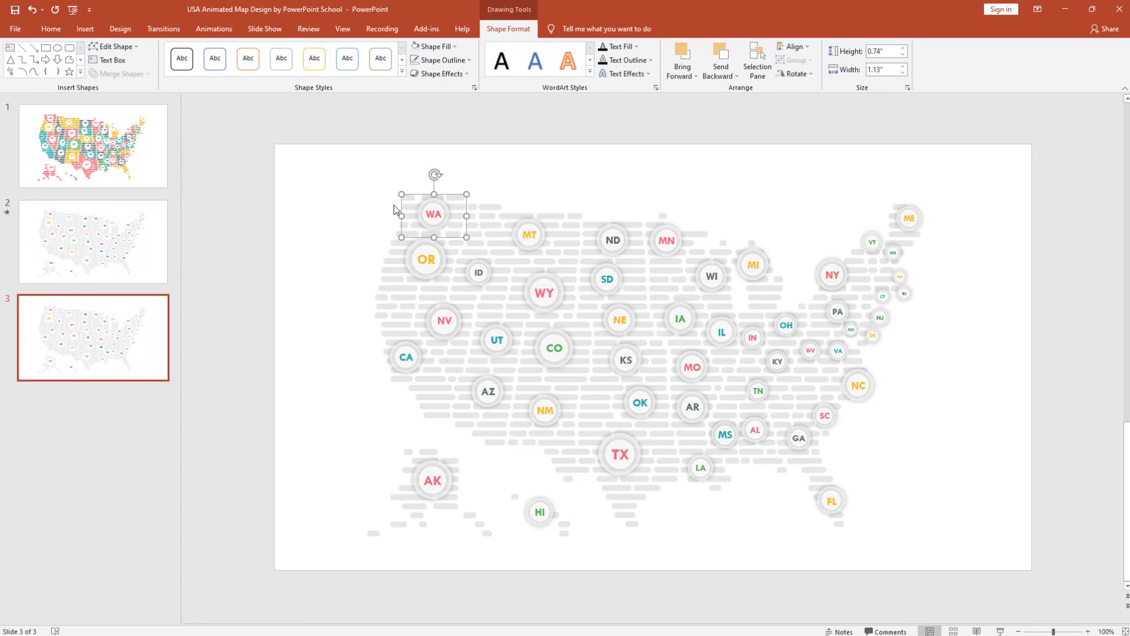
{"action": "left_click", "coordinate": [214, 29]}
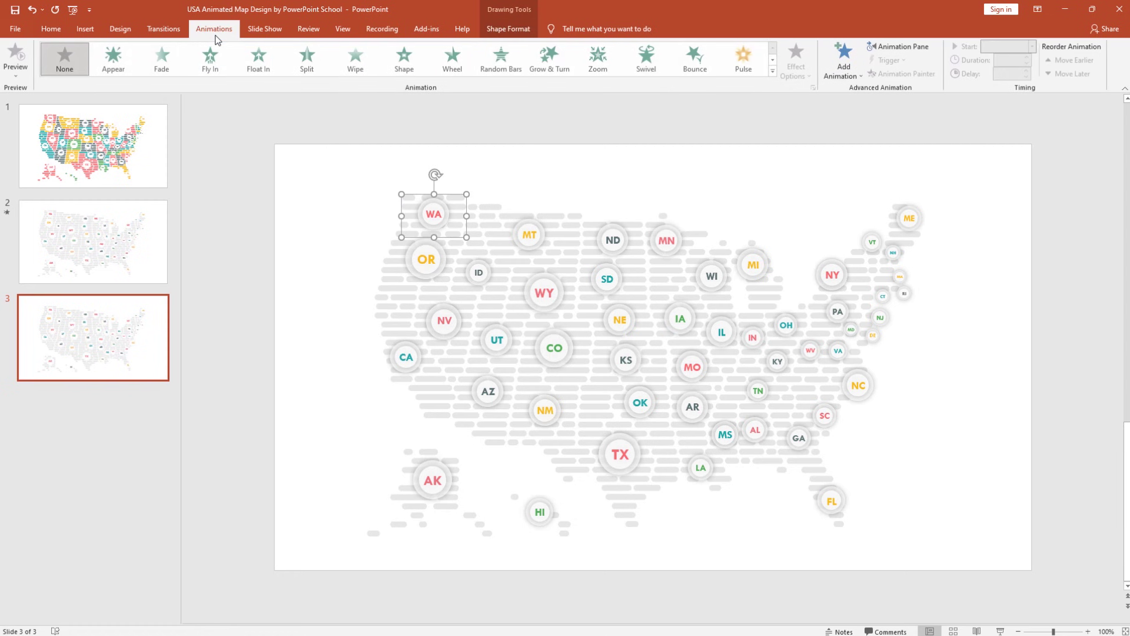
{"action": "left_click", "coordinate": [902, 47]}
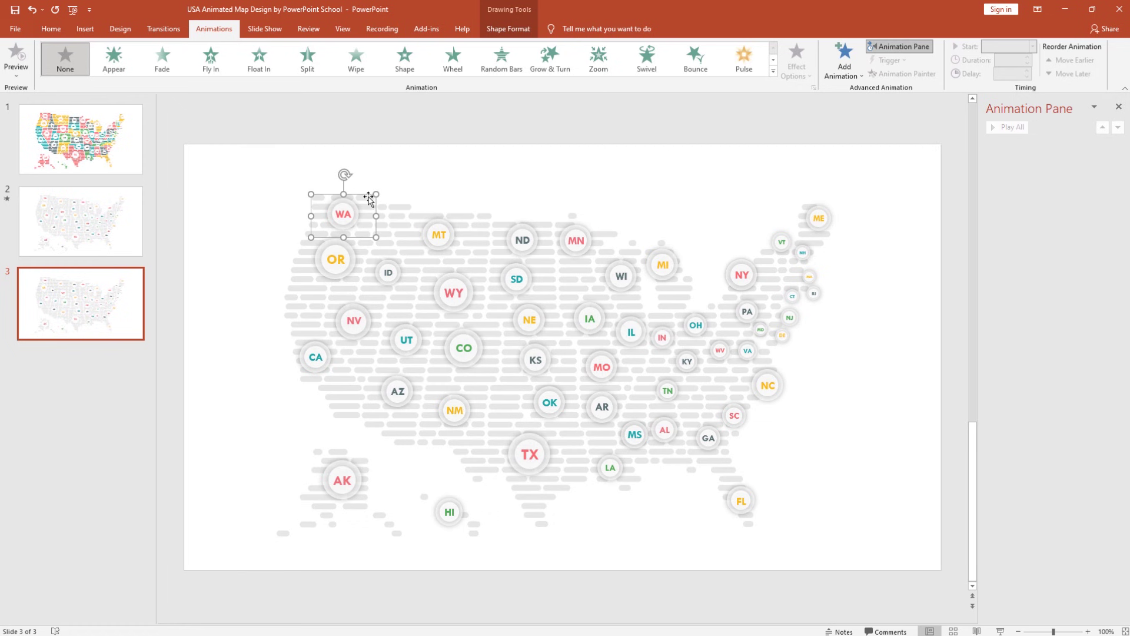
{"action": "left_click", "coordinate": [833, 74]}
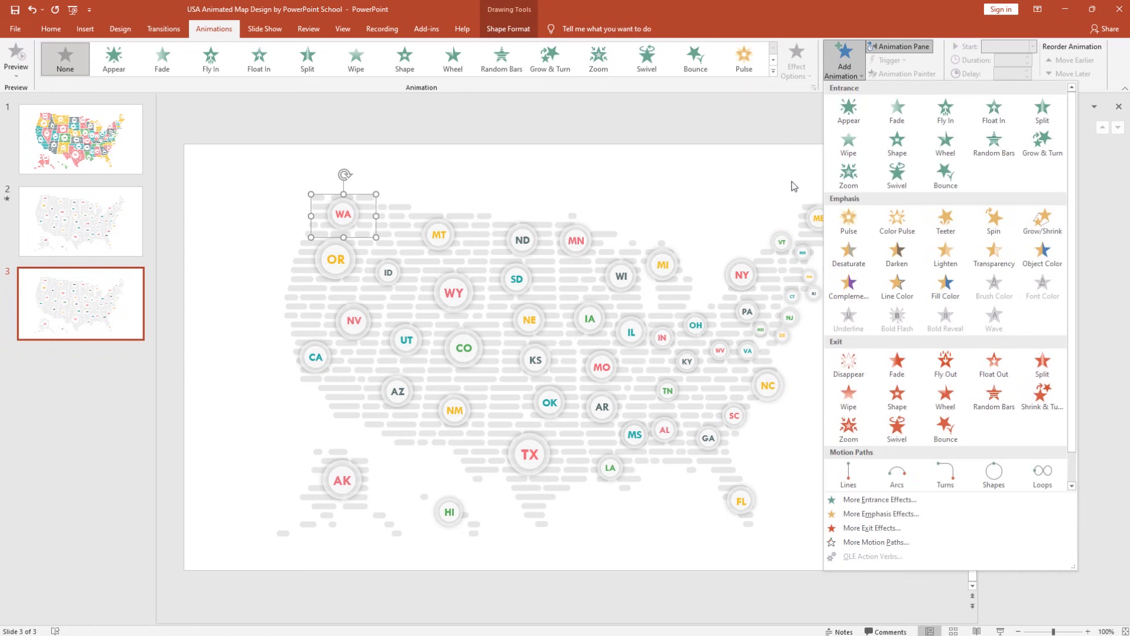
{"action": "left_click", "coordinate": [1041, 259]}
{"action": "left_click", "coordinate": [797, 72]}
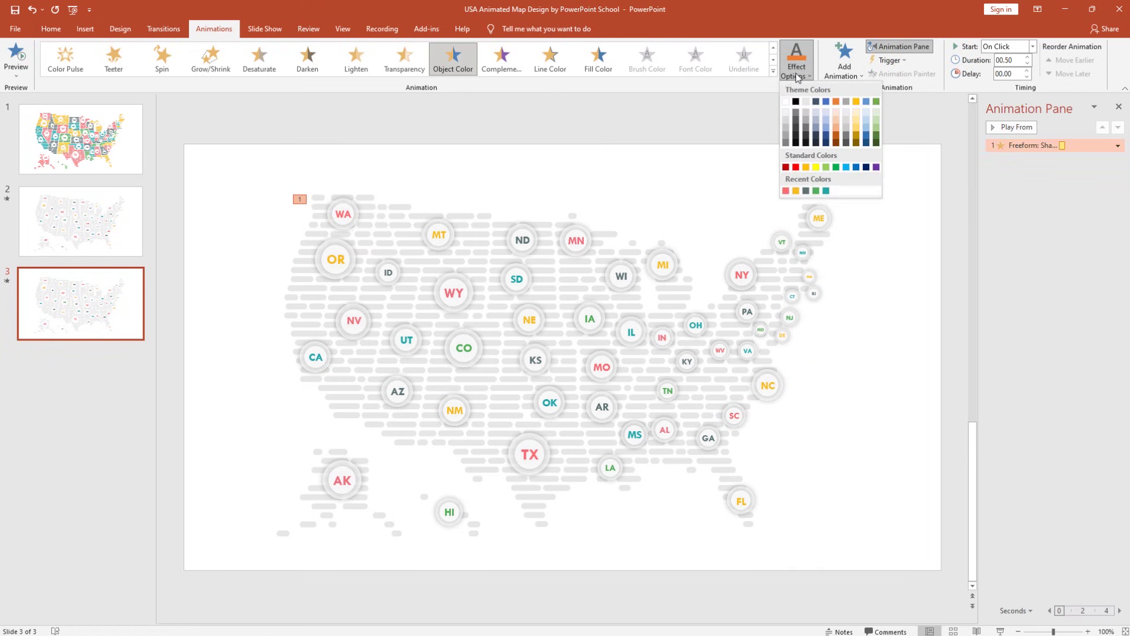
{"action": "left_click", "coordinate": [785, 191]}
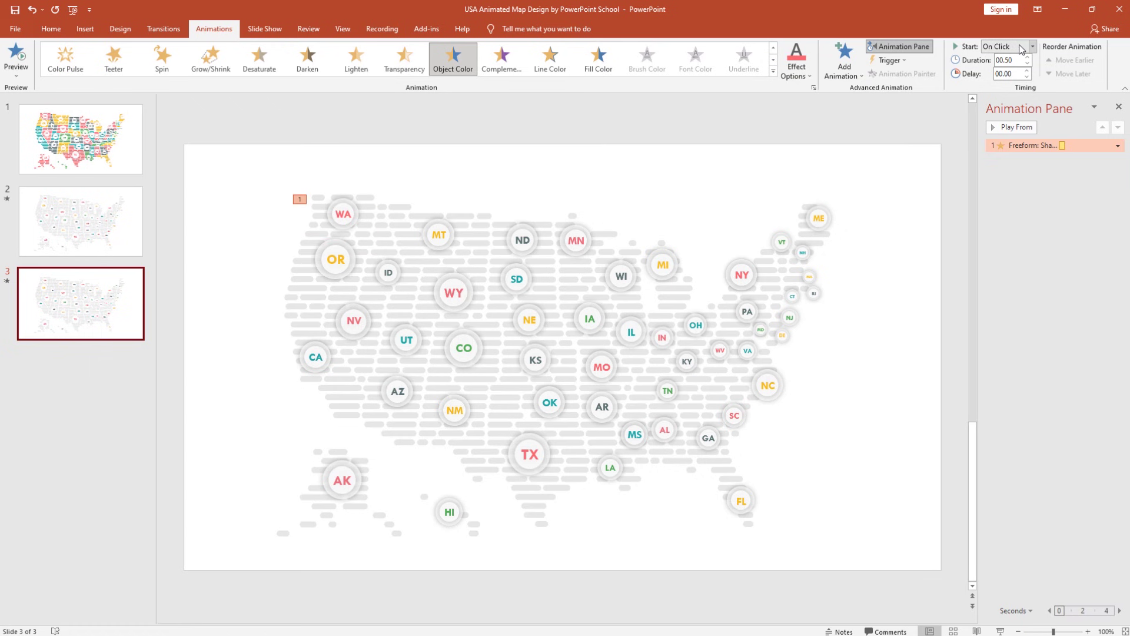
{"action": "left_click", "coordinate": [1026, 64]}
Add a Zoom entrance animation to the WA marker and set it to start After Previous.
{"action": "left_click", "coordinate": [351, 210]}
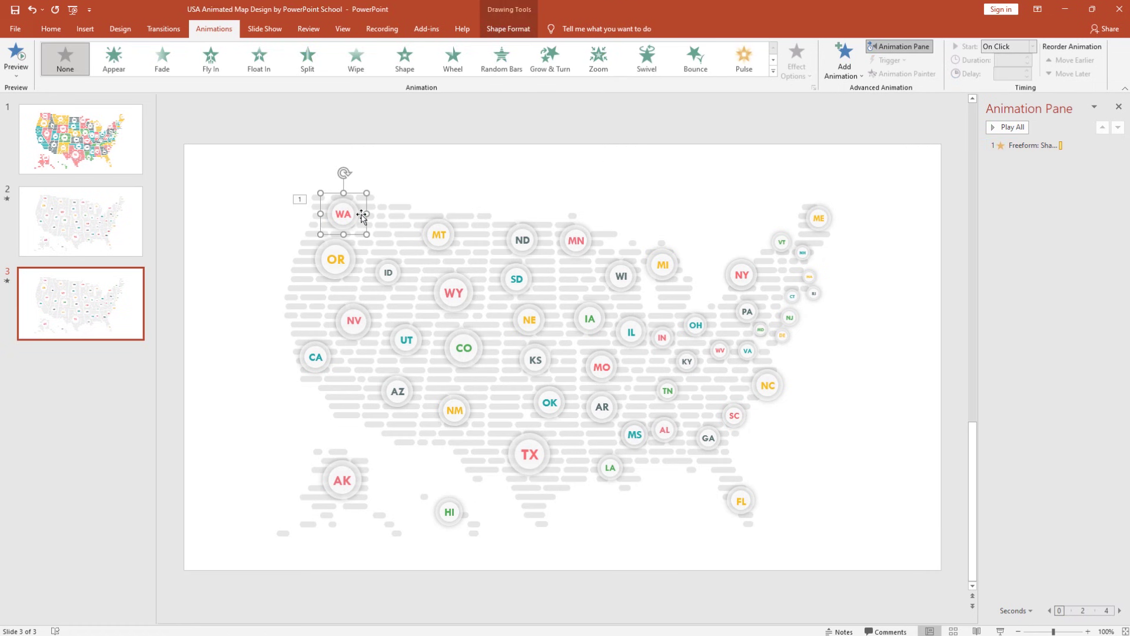
{"action": "left_click", "coordinate": [843, 65]}
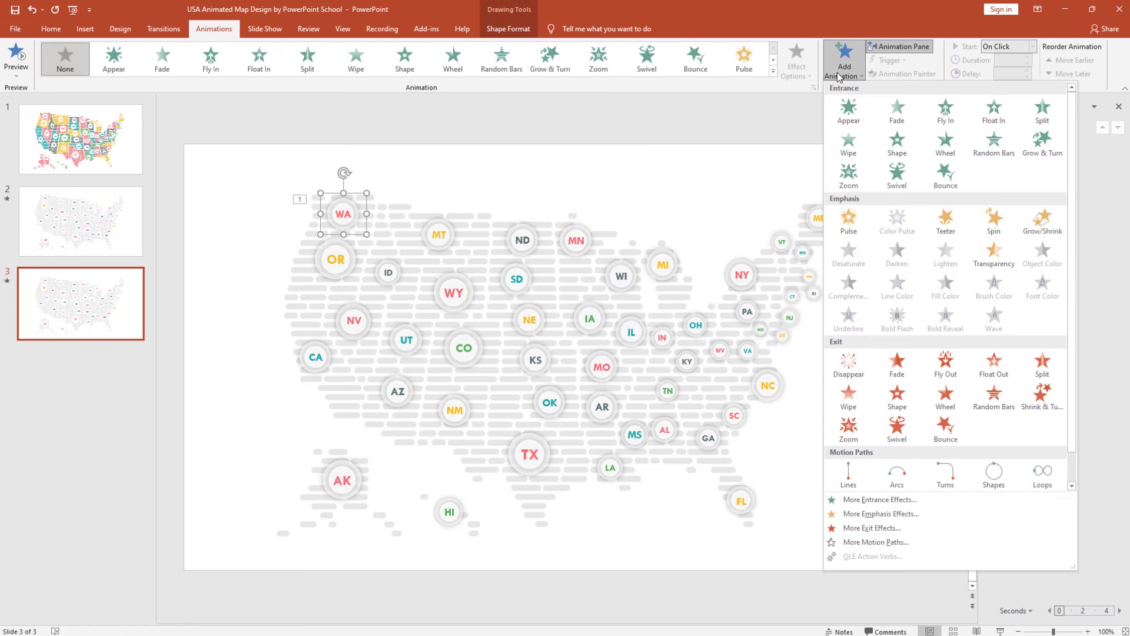
{"action": "left_click", "coordinate": [842, 180]}
{"action": "left_click", "coordinate": [1033, 46]}
{"action": "left_click", "coordinate": [1013, 83]}
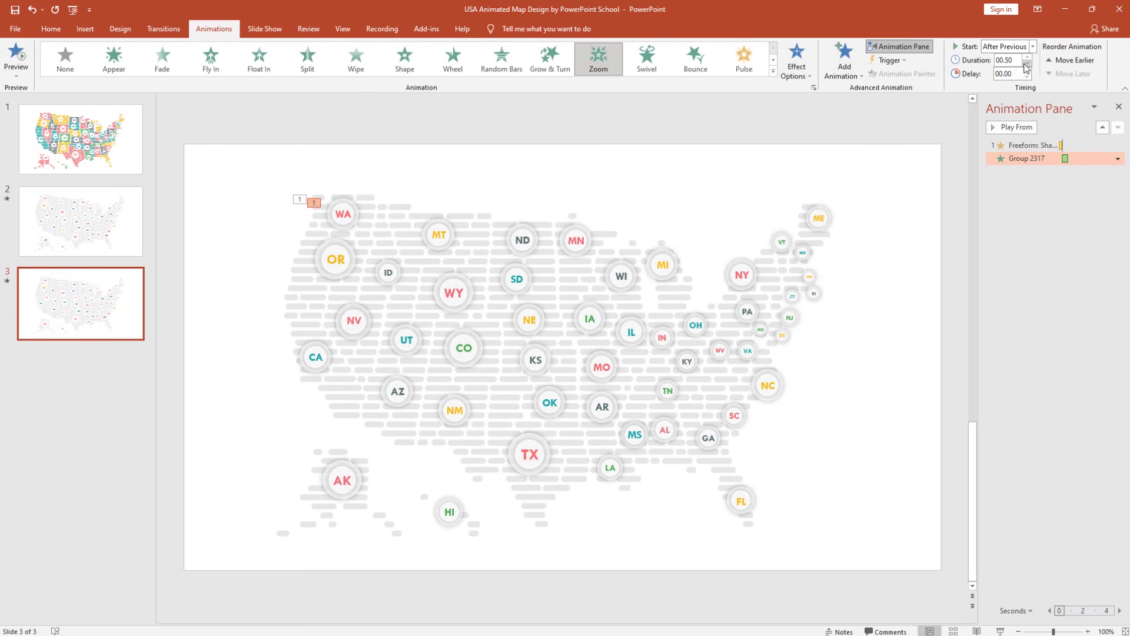
Preview the Washington animations starting from the first effect in the sequence.
{"action": "left_click", "coordinate": [1027, 145]}
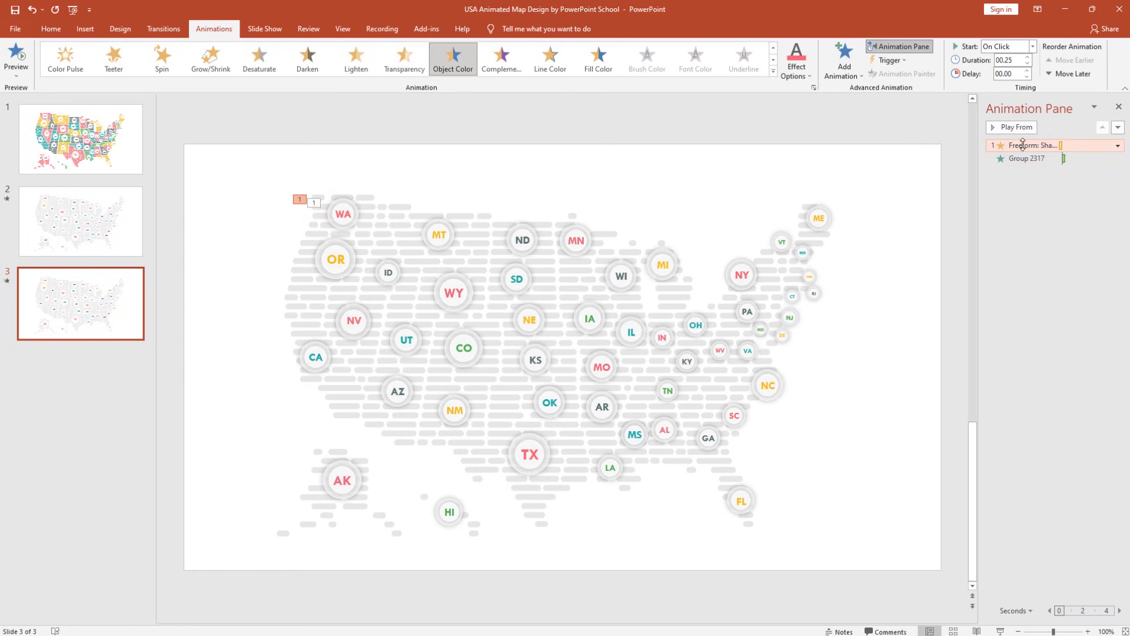
{"action": "left_click", "coordinate": [1017, 130]}
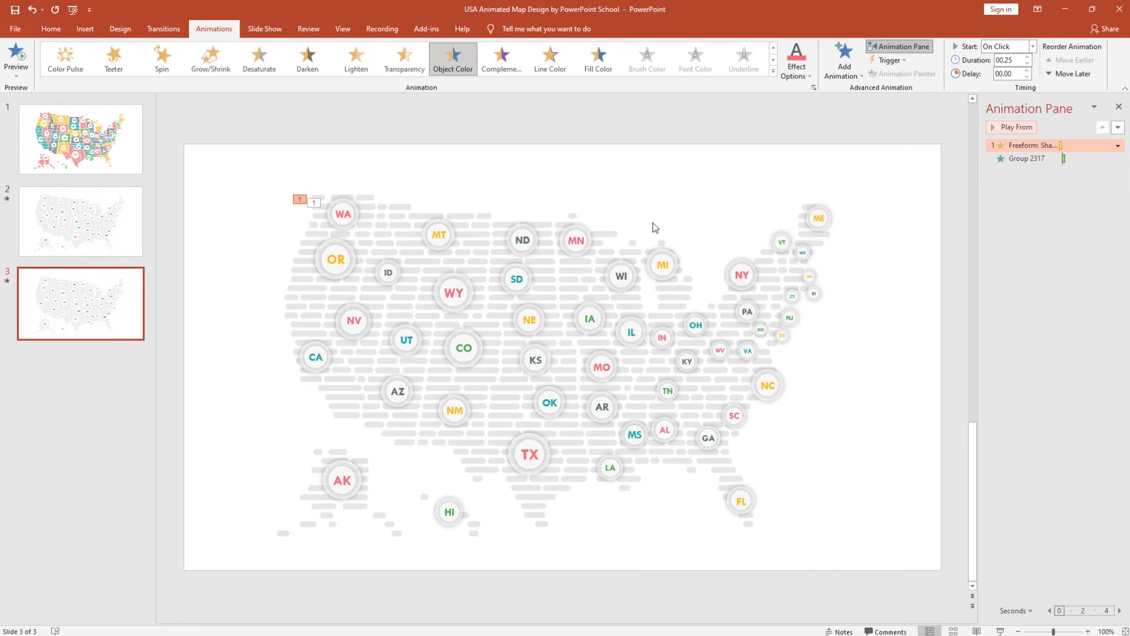
Add an Object Color emphasis animation in golden yellow to the Oregon dashes, with a duration of 0.25 seconds.
{"action": "left_click", "coordinate": [301, 260]}
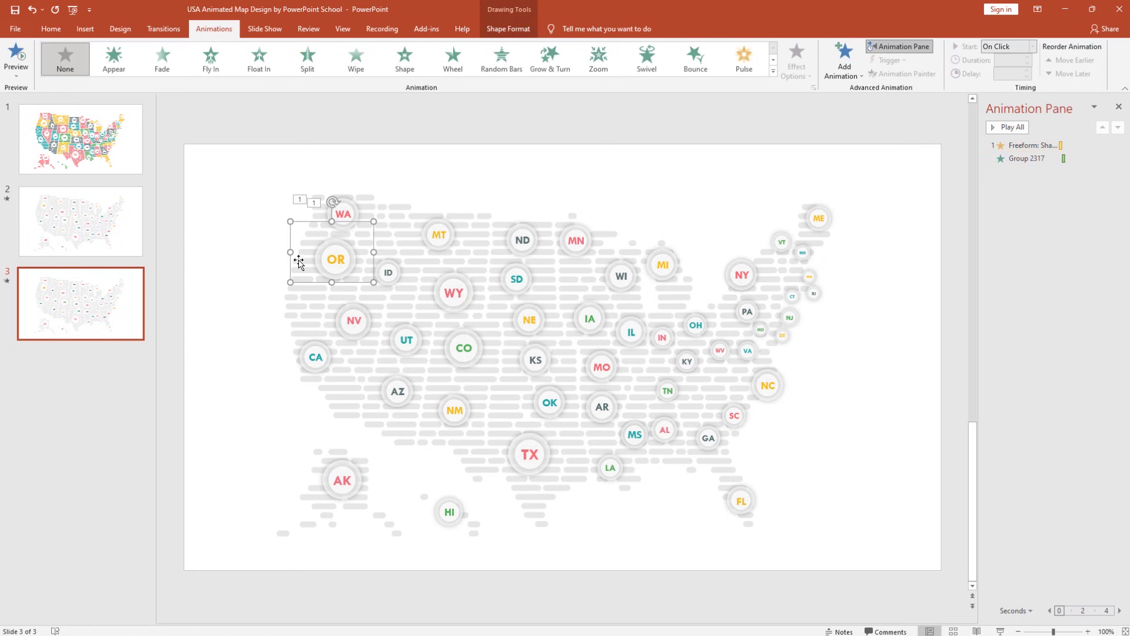
{"action": "left_click", "coordinate": [840, 72]}
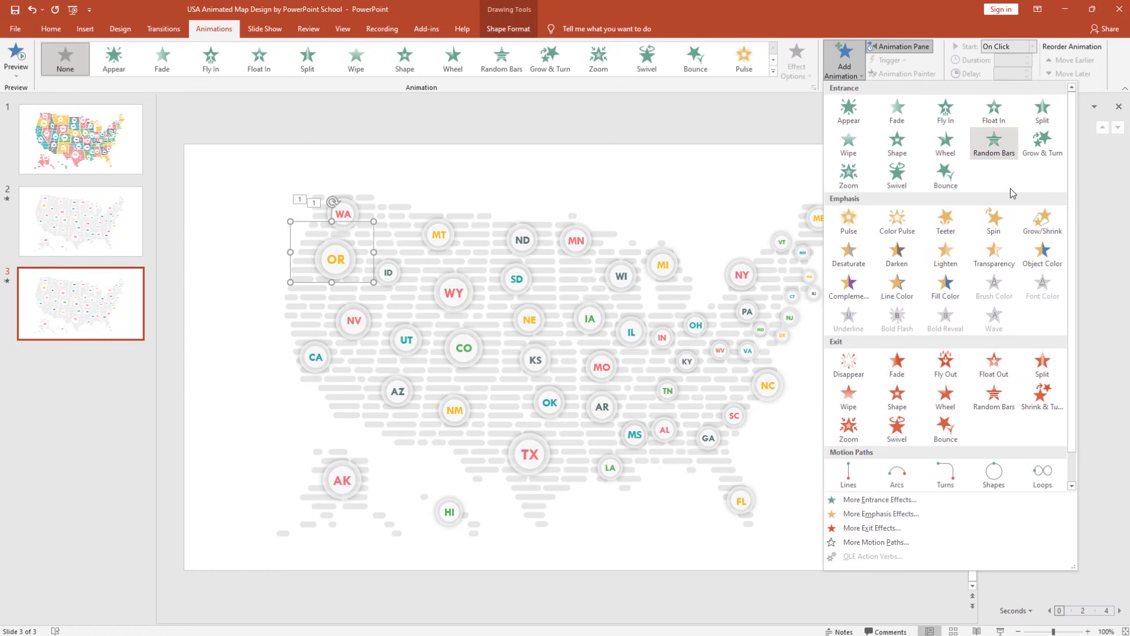
{"action": "left_click", "coordinate": [1047, 259]}
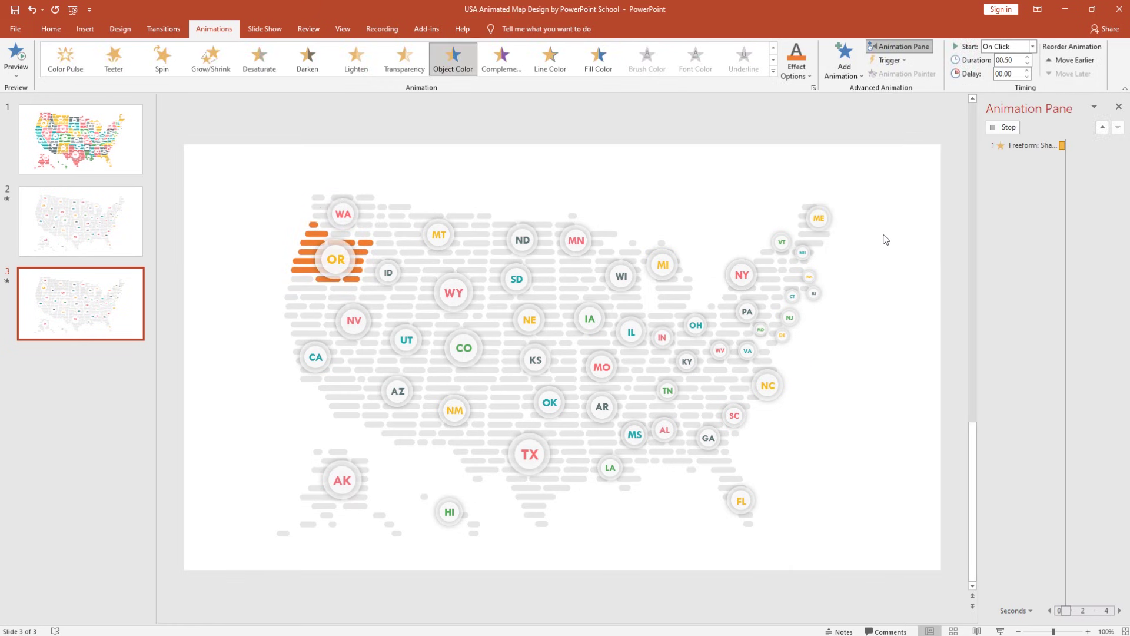
{"action": "left_click", "coordinate": [797, 63]}
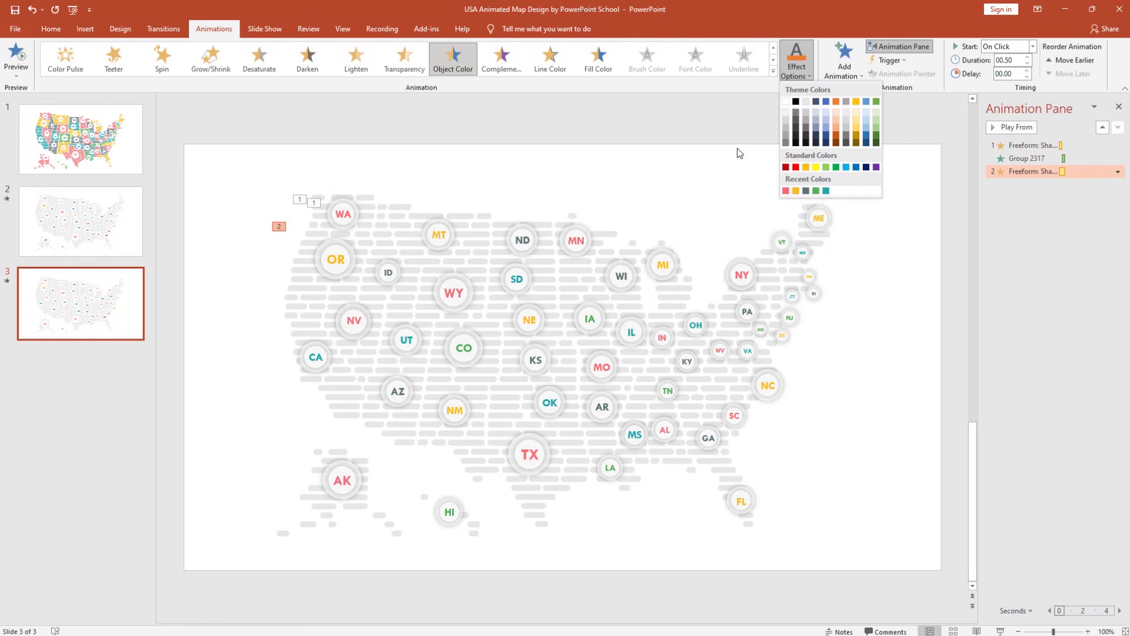
{"action": "left_click", "coordinate": [796, 191]}
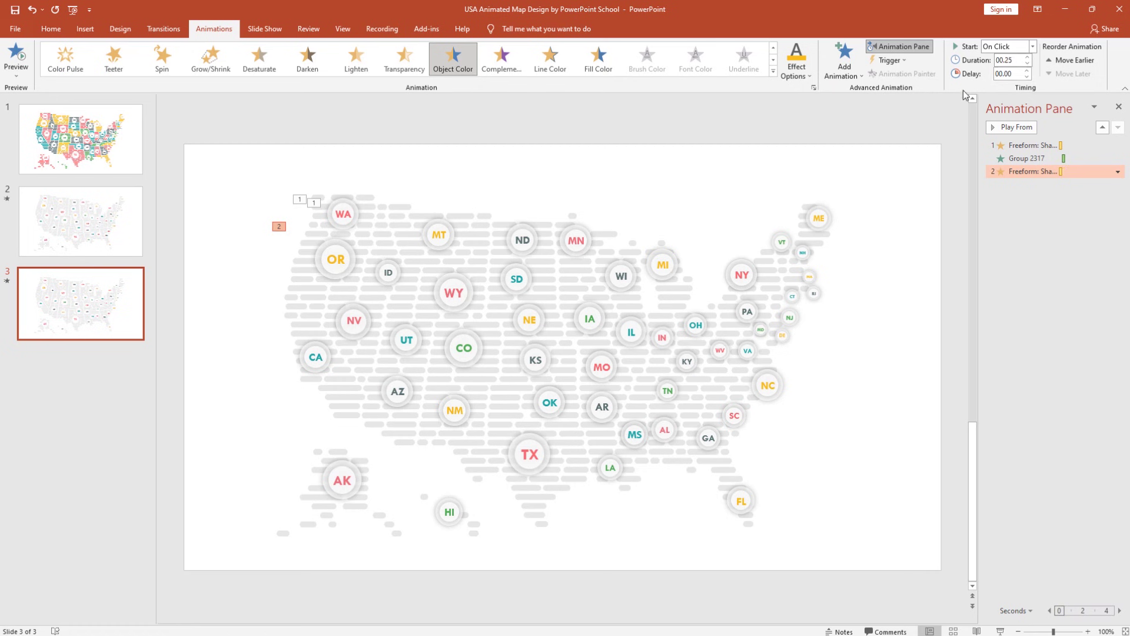
Add a Zoom entrance animation to the OR marker, start it After Previous and shorten its duration.
{"action": "left_click", "coordinate": [351, 258]}
{"action": "left_click", "coordinate": [844, 75]}
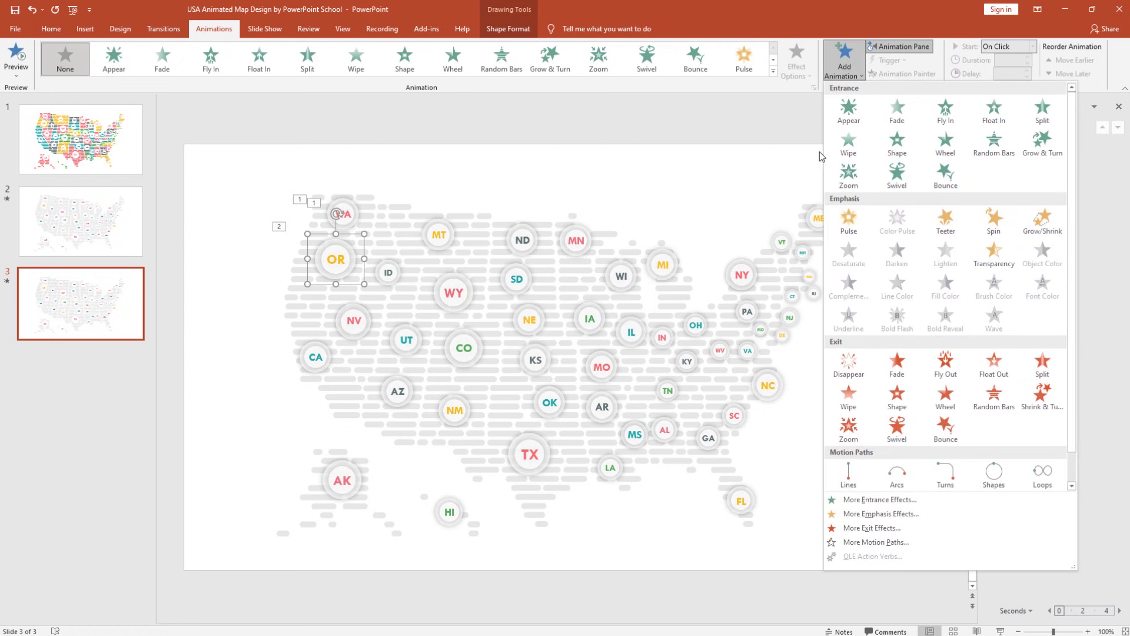
{"action": "left_click", "coordinate": [841, 173]}
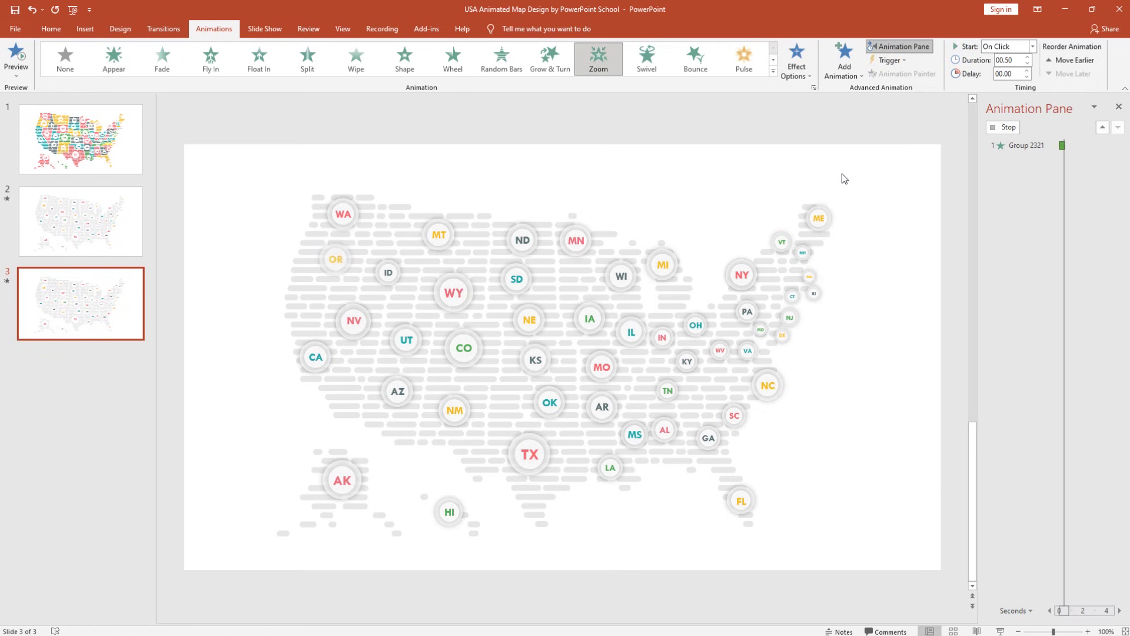
{"action": "left_click", "coordinate": [1032, 45]}
{"action": "left_click", "coordinate": [1015, 83]}
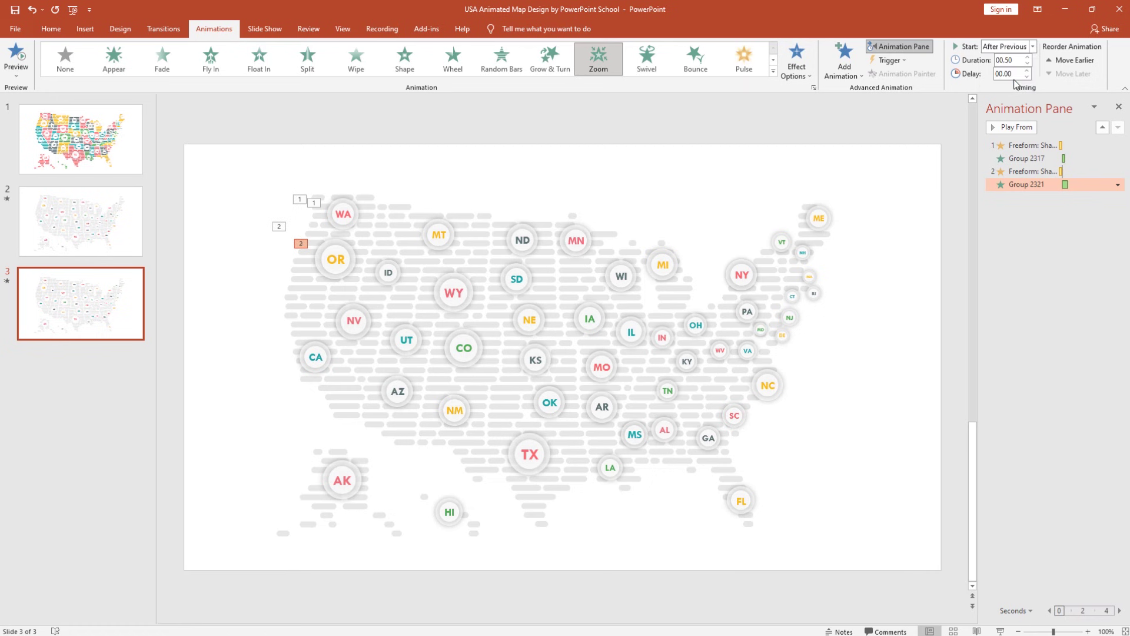
{"action": "left_click", "coordinate": [1027, 64]}
Preview the animation sequence from the first Washington effect, and run the slide show from the current slide.
{"action": "left_click", "coordinate": [1024, 147]}
{"action": "left_click", "coordinate": [1009, 127]}
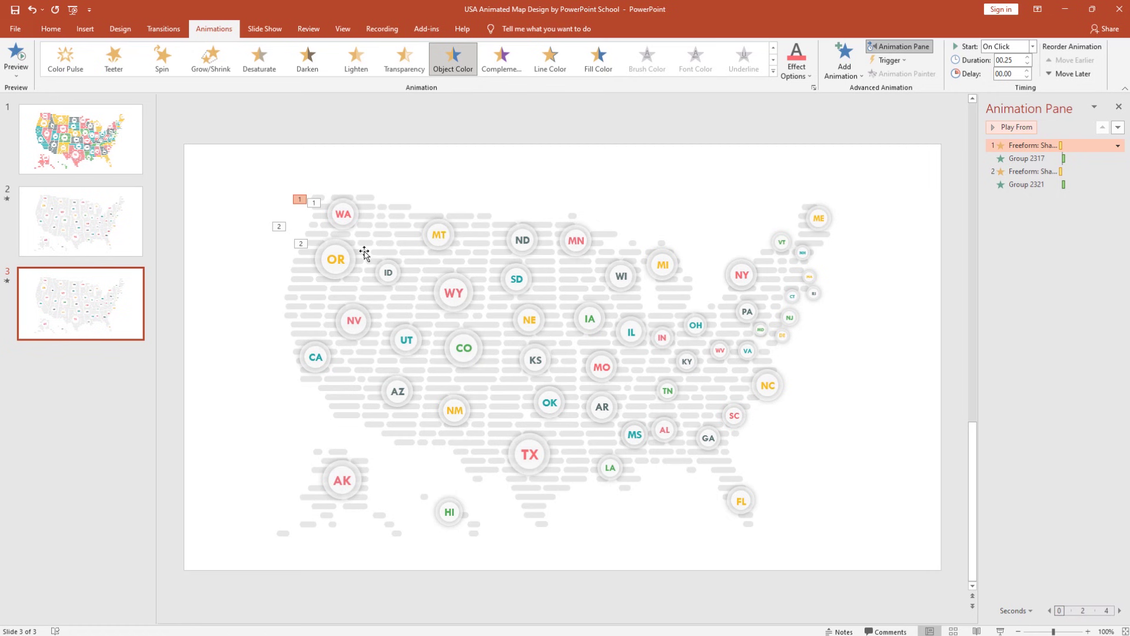
{"action": "left_click", "coordinate": [1000, 630]}
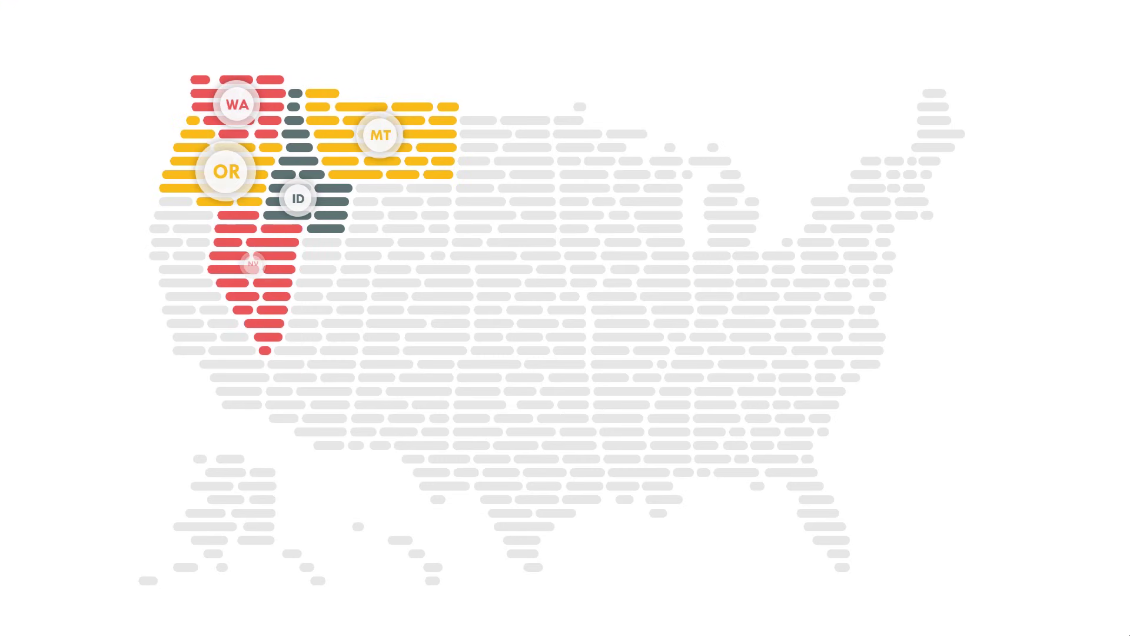